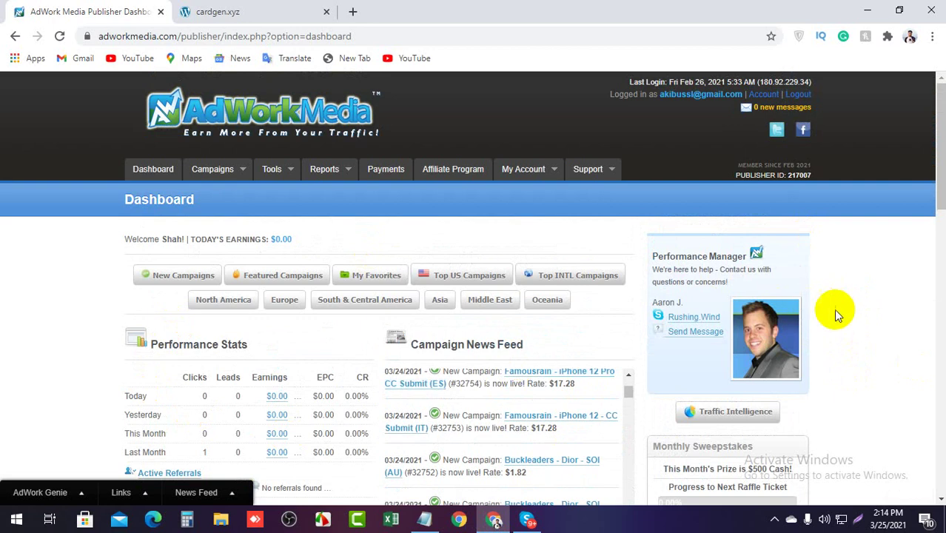
- Look over the publisher dashboard's statistics, community stats and available campaign categories
{"action": "scroll", "coordinate": [845, 333], "scroll_direction": "down", "scroll_amount": 5}
{"action": "scroll", "coordinate": [845, 334], "scroll_direction": "up", "scroll_amount": 5}
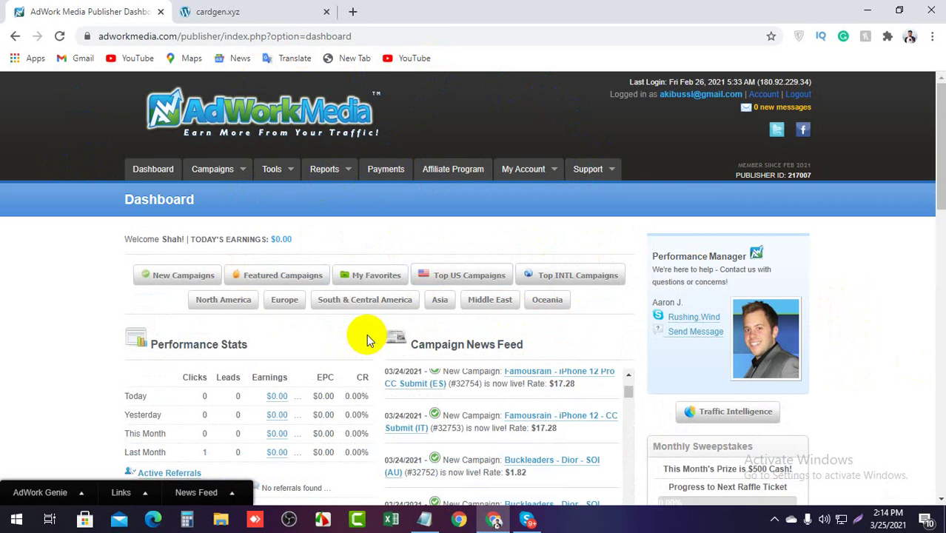
{"action": "left_click", "coordinate": [271, 170]}
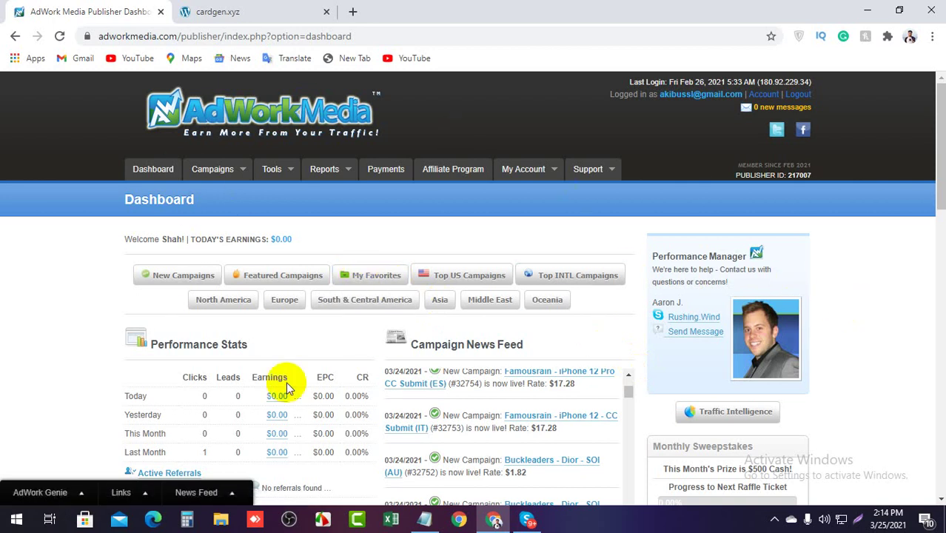
{"action": "left_click", "coordinate": [292, 168]}
{"action": "scroll", "coordinate": [397, 296], "scroll_direction": "down", "scroll_amount": 5}
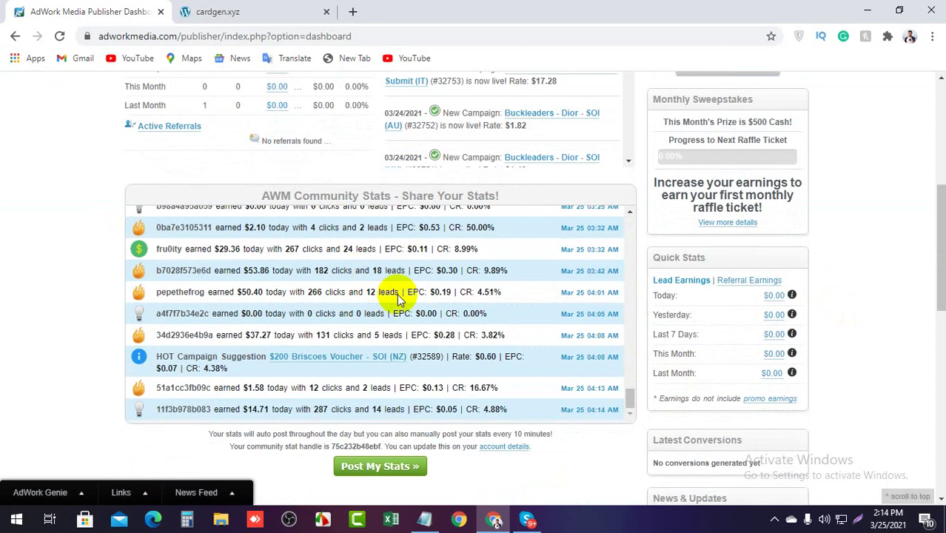
{"action": "scroll", "coordinate": [689, 238], "scroll_direction": "up", "scroll_amount": 5}
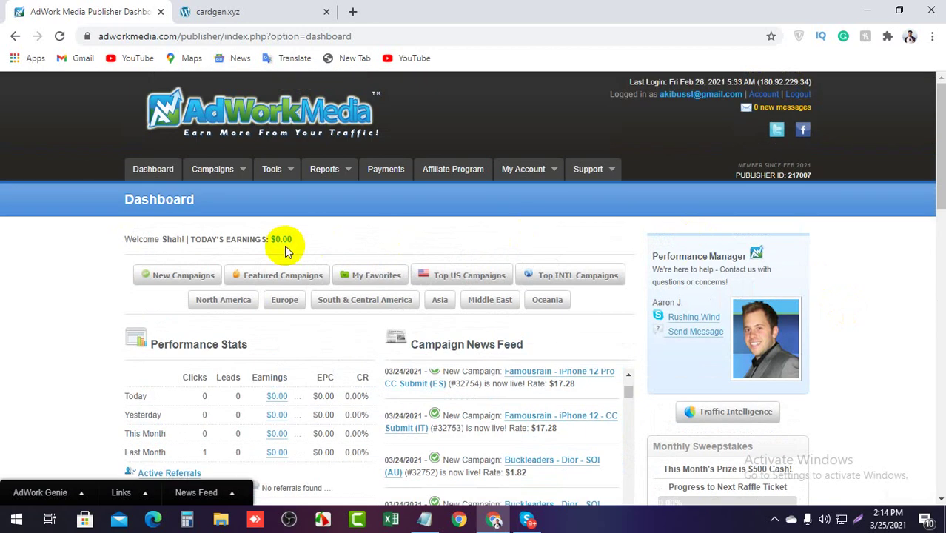
{"action": "left_click", "coordinate": [212, 169]}
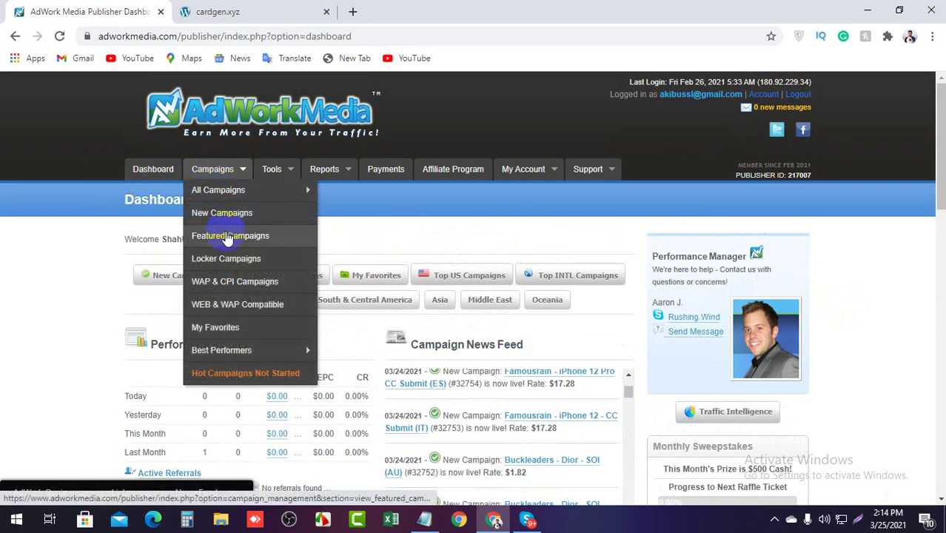
{"action": "left_click", "coordinate": [237, 338]}
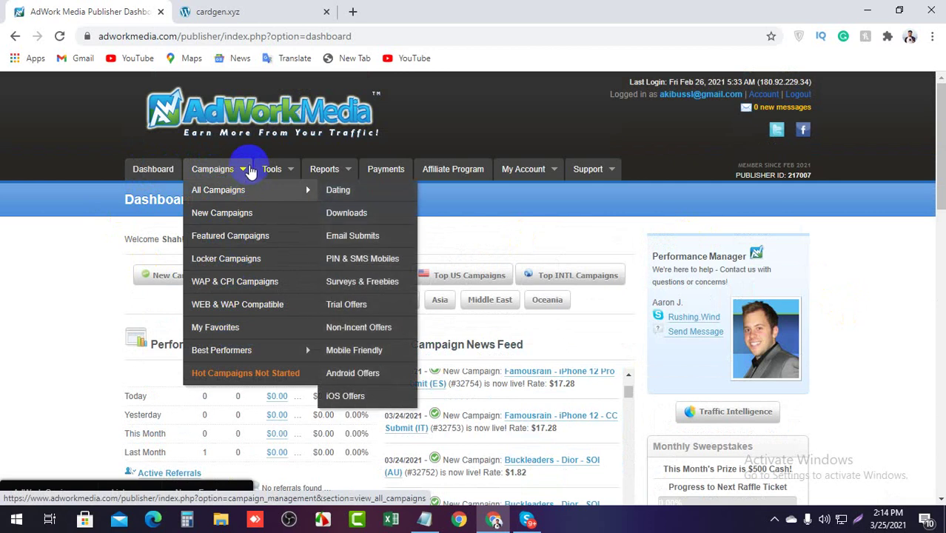
- Open the Content Locker gateway manager and start creating a new gateway
{"action": "left_click", "coordinate": [281, 171]}
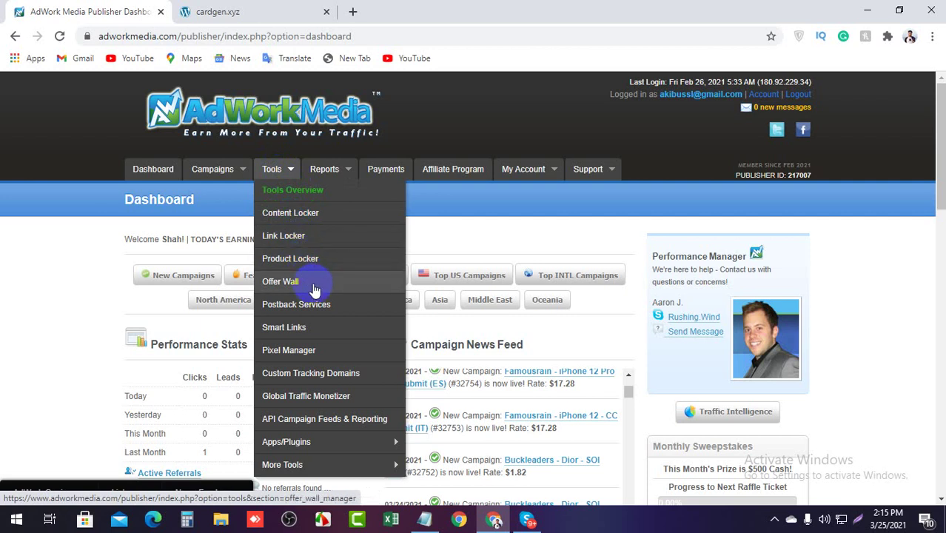
{"action": "left_click", "coordinate": [288, 214]}
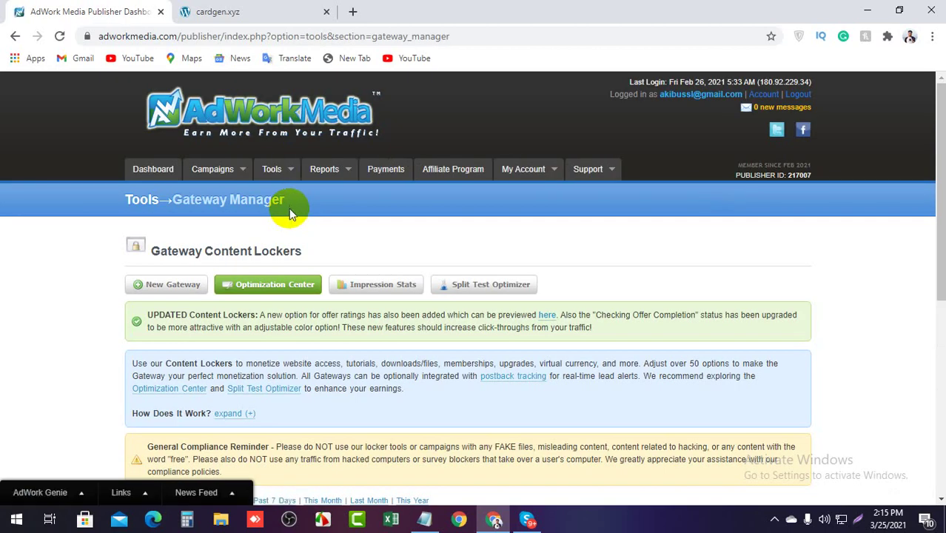
{"action": "scroll", "coordinate": [296, 208], "scroll_direction": "down", "scroll_amount": 3}
{"action": "scroll", "coordinate": [139, 297], "scroll_direction": "down", "scroll_amount": 2}
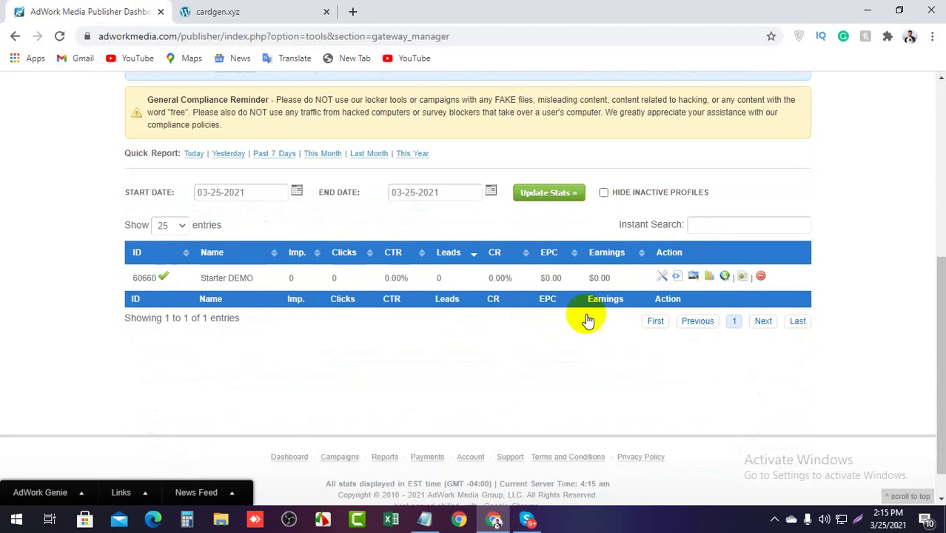
{"action": "scroll", "coordinate": [507, 296], "scroll_direction": "up", "scroll_amount": 5}
{"action": "scroll", "coordinate": [567, 275], "scroll_direction": "down", "scroll_amount": 1}
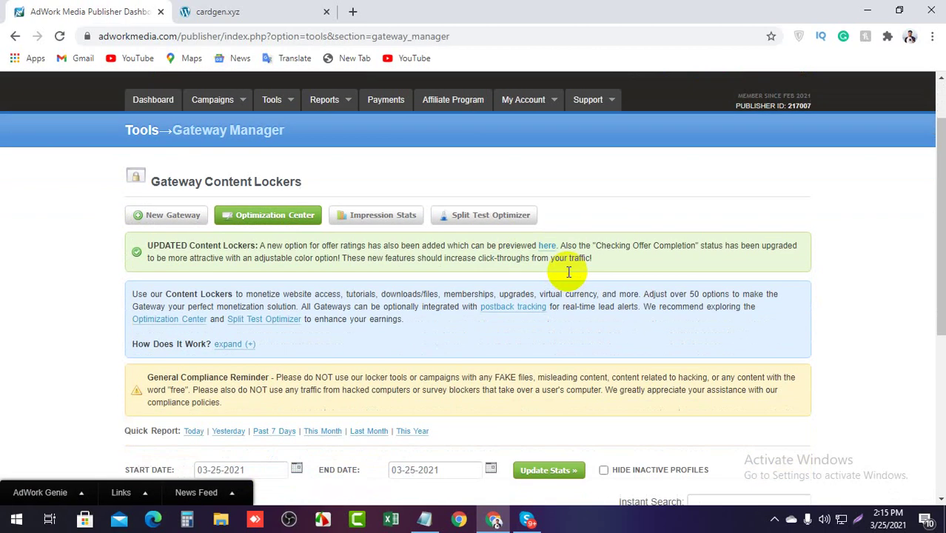
{"action": "left_click", "coordinate": [162, 217]}
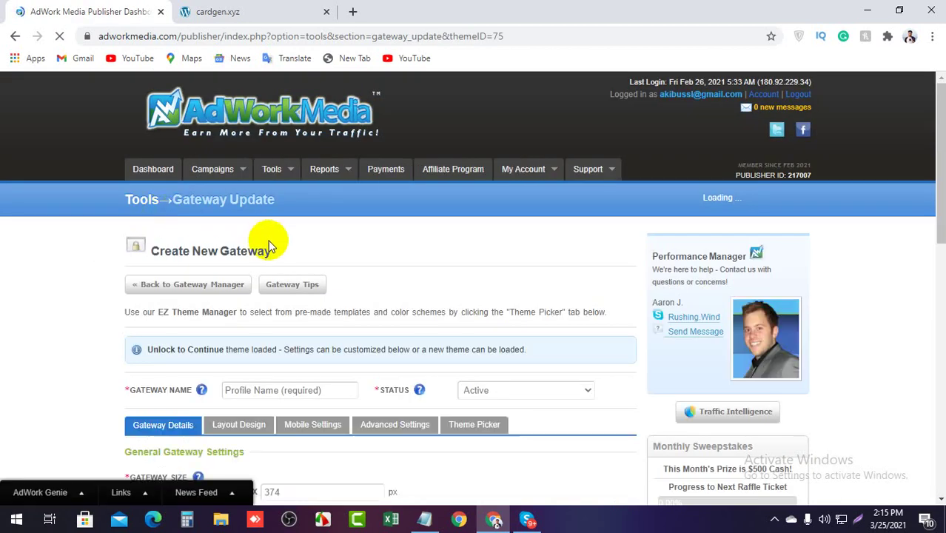
- Name the new gateway "U S Software" and set its status to Active
{"action": "scroll", "coordinate": [268, 240], "scroll_direction": "down", "scroll_amount": 2}
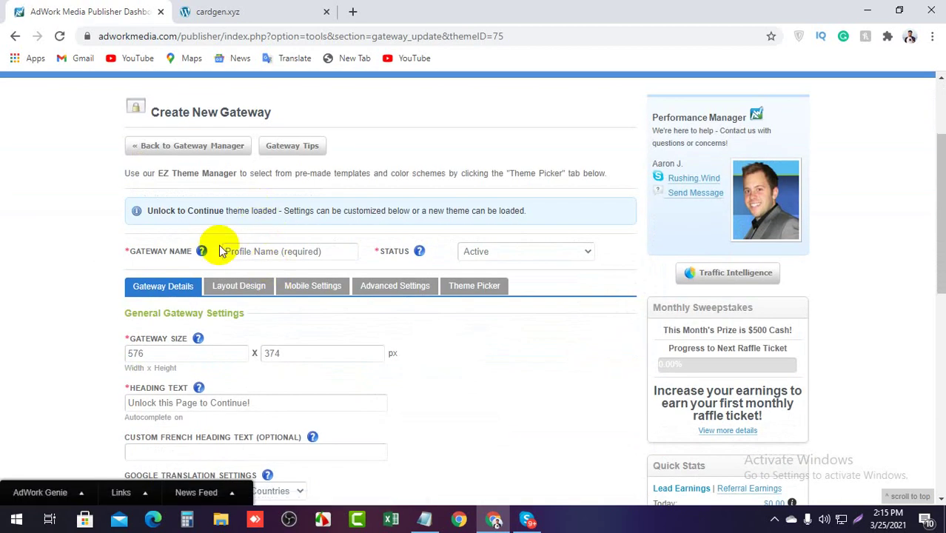
{"action": "left_click", "coordinate": [239, 251]}
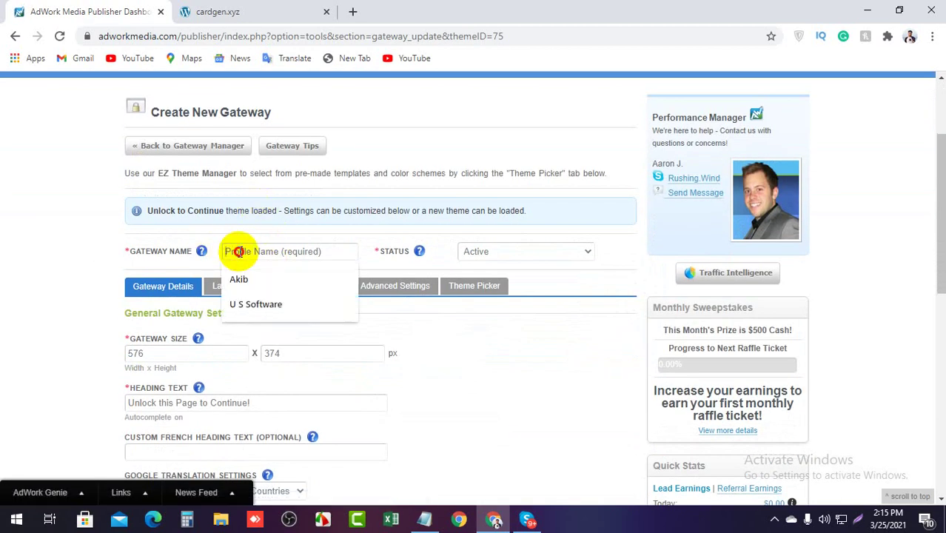
{"action": "left_click", "coordinate": [275, 300]}
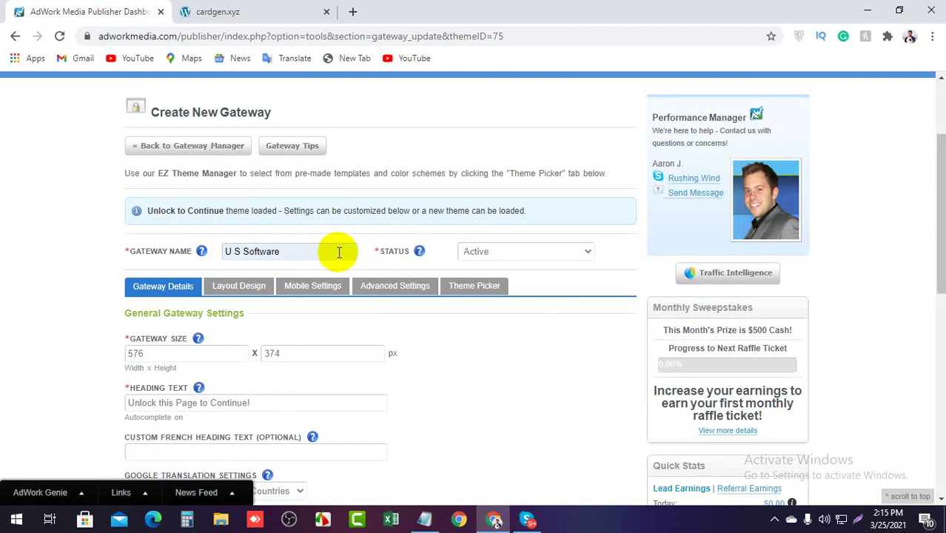
{"action": "left_click", "coordinate": [510, 255]}
{"action": "left_click", "coordinate": [510, 265]}
- Replace the gateway's heading text with "Human Verification"
{"action": "scroll", "coordinate": [155, 318], "scroll_direction": "down", "scroll_amount": 2}
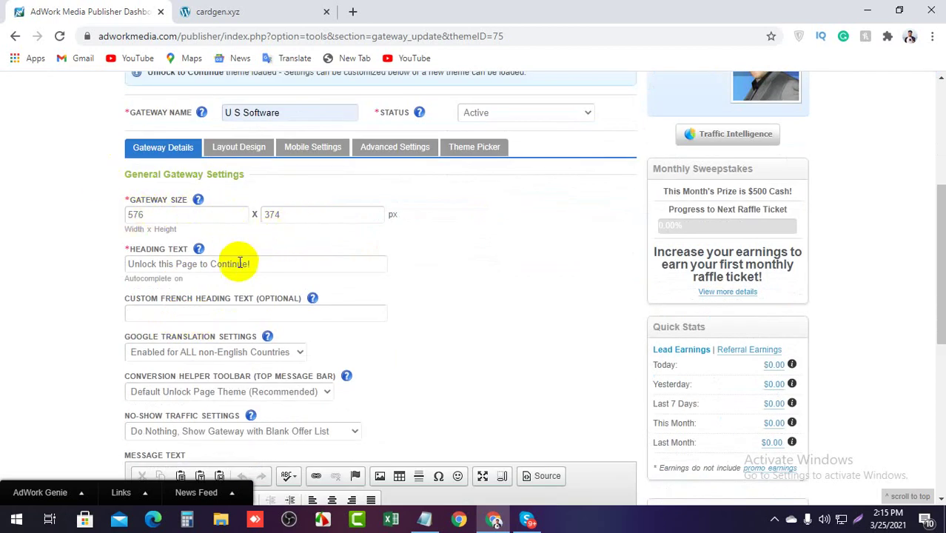
{"action": "scroll", "coordinate": [238, 260], "scroll_direction": "down", "scroll_amount": 1}
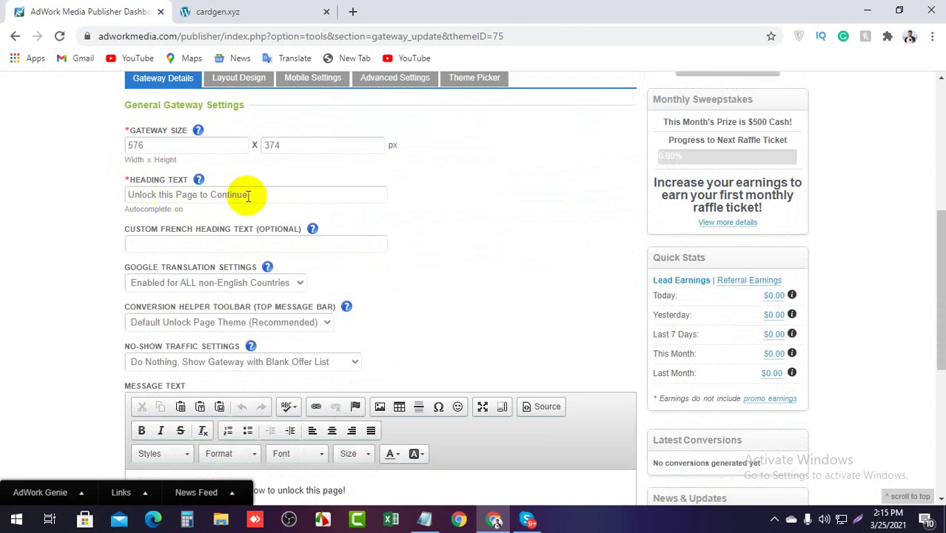
{"action": "left_click_drag", "start_coordinate": [251, 195], "coordinate": [91, 199]}
{"action": "key", "text": "BackSpace"}
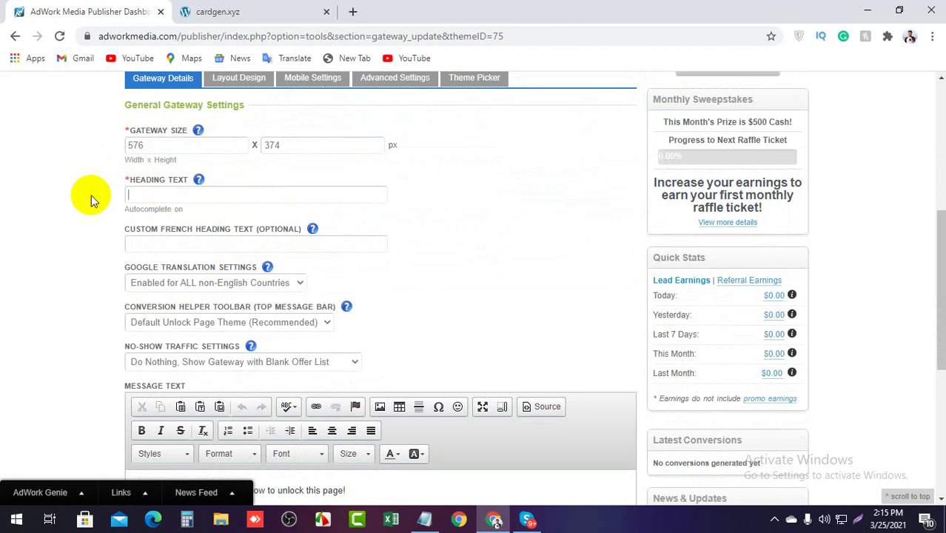
{"action": "type", "text": "Human Verify"}
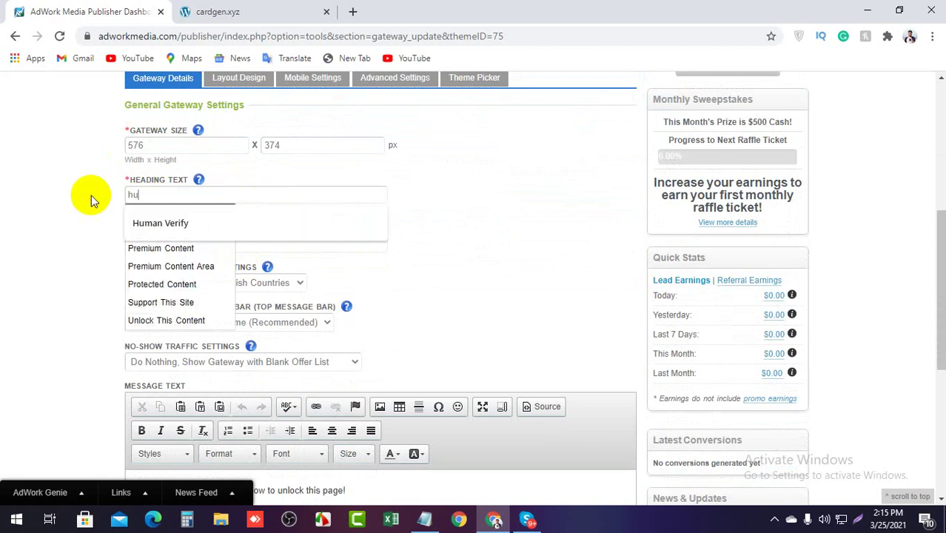
{"action": "left_click", "coordinate": [151, 223]}
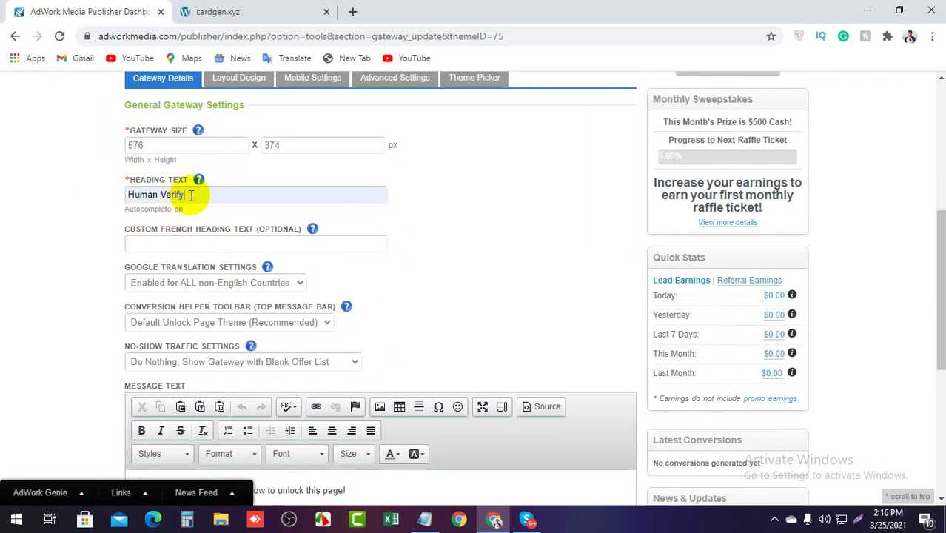
{"action": "key", "text": "BackSpace"}
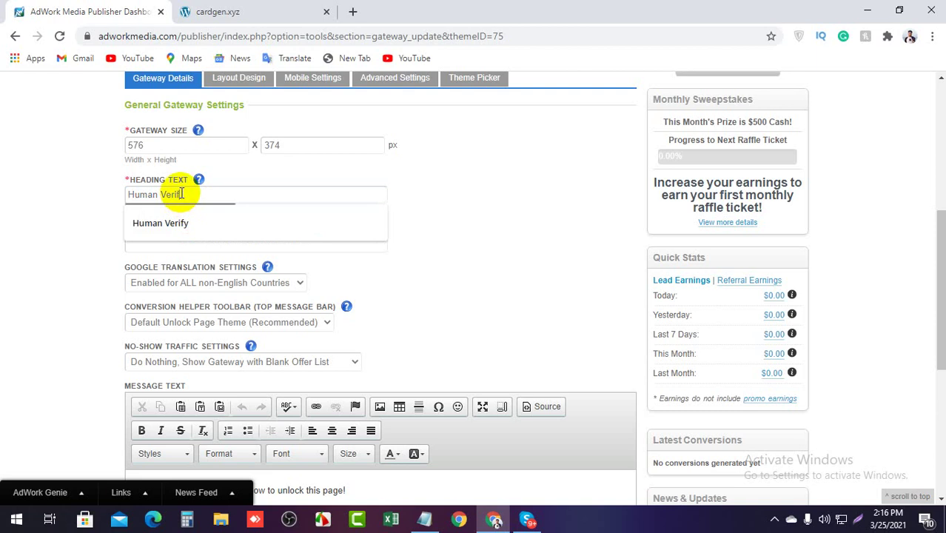
{"action": "type", "text": "ic"}
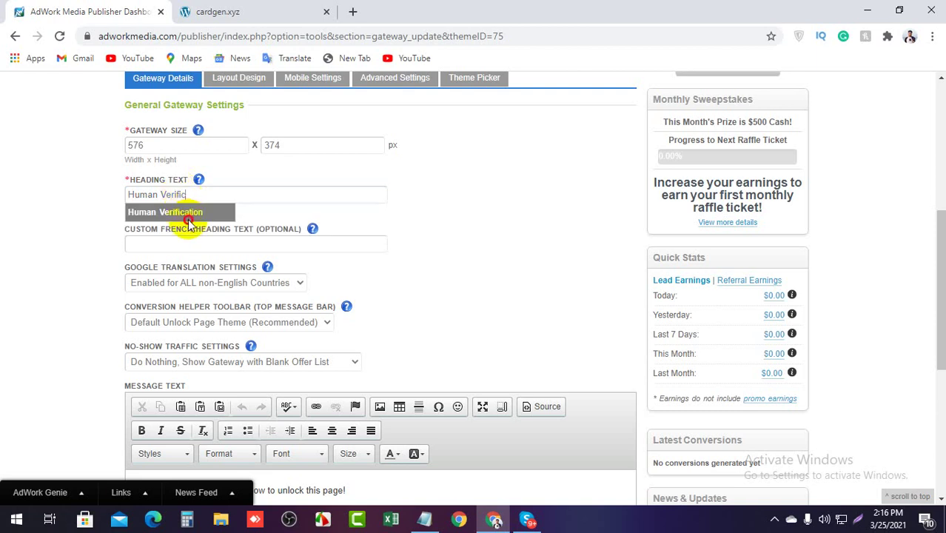
{"action": "left_click", "coordinate": [186, 212]}
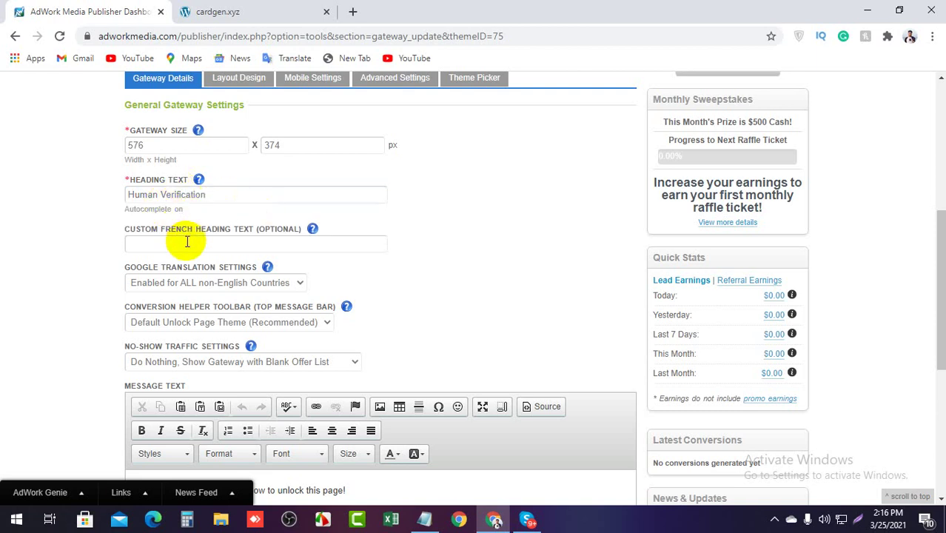
- Set the custom French heading text to "unlock your offer"
{"action": "left_click", "coordinate": [186, 241]}
{"action": "left_click", "coordinate": [167, 297]}
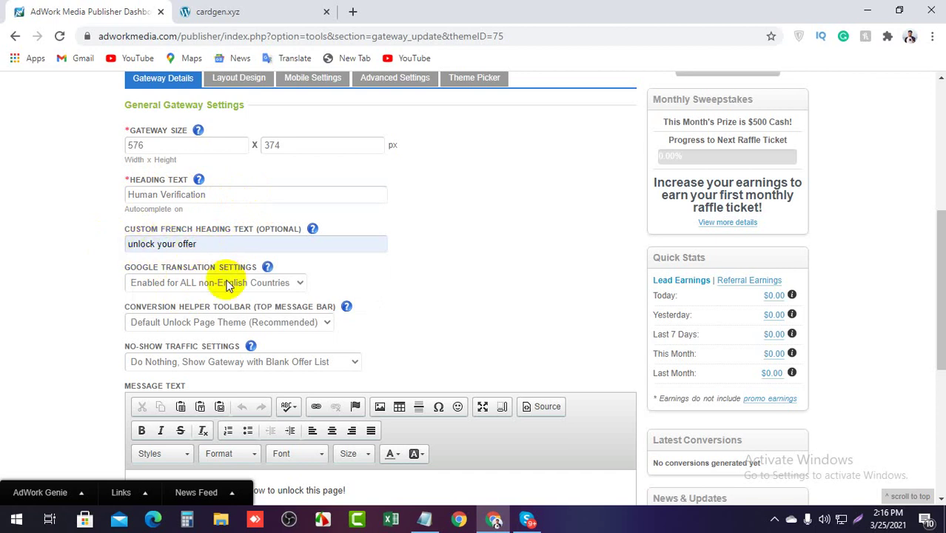
{"action": "scroll", "coordinate": [230, 281], "scroll_direction": "down", "scroll_amount": 3}
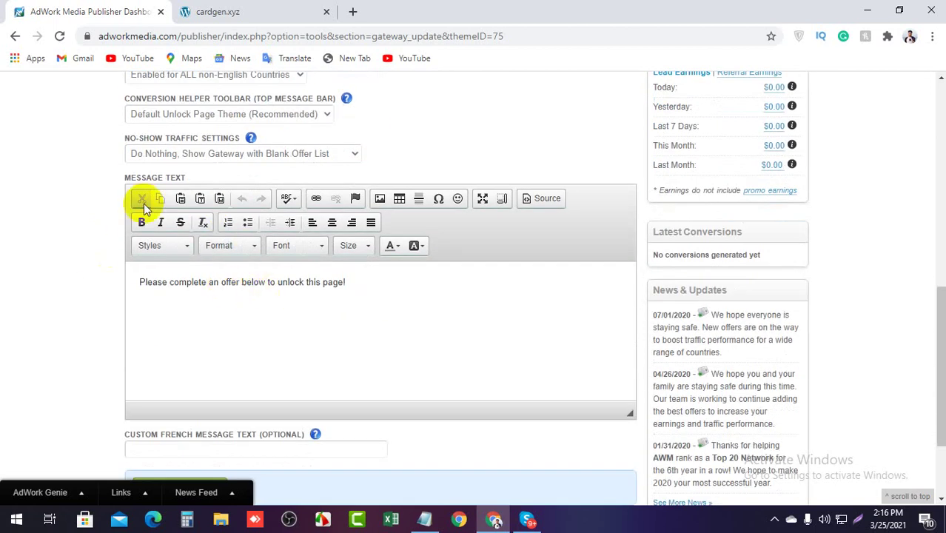
{"action": "scroll", "coordinate": [180, 218], "scroll_direction": "up", "scroll_amount": 1}
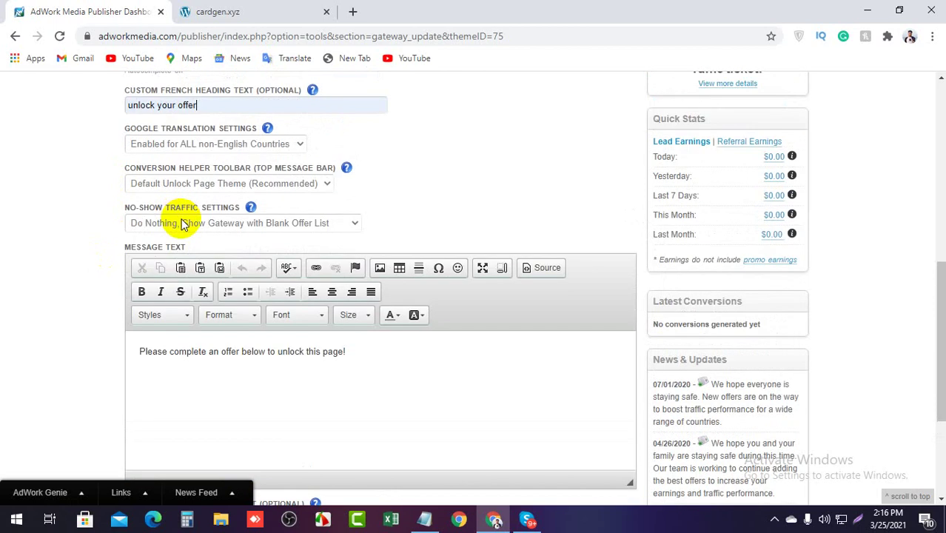
{"action": "scroll", "coordinate": [173, 144], "scroll_direction": "up", "scroll_amount": 1}
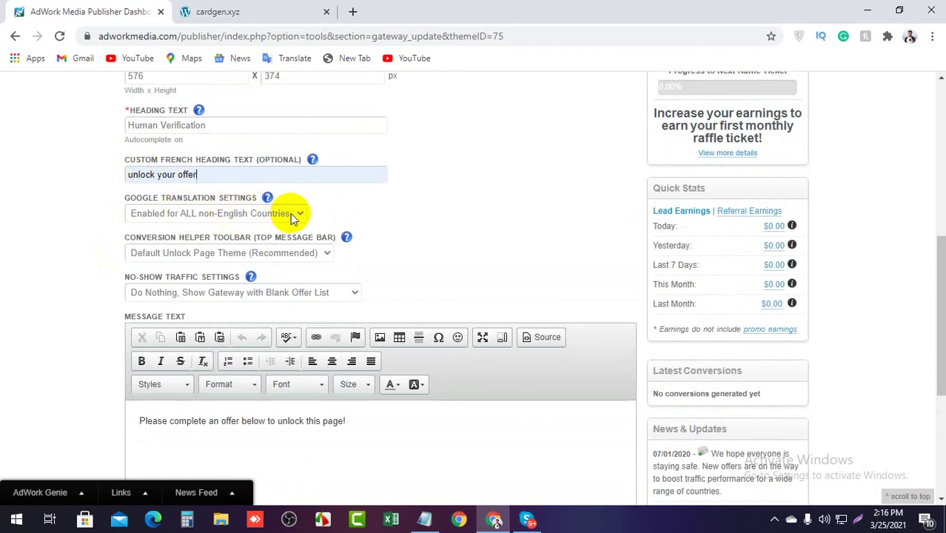
{"action": "scroll", "coordinate": [292, 216], "scroll_direction": "up", "scroll_amount": 1}
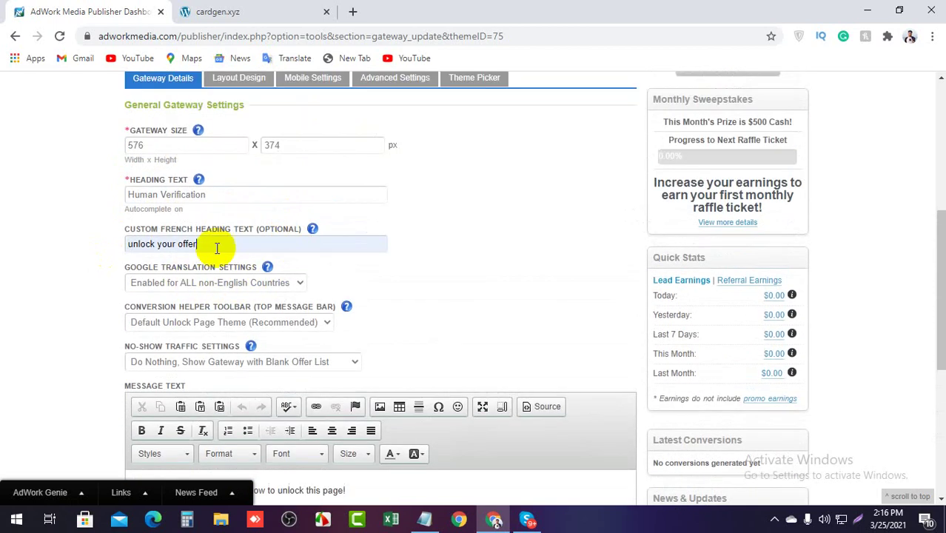
- Set Google translation to Enabled for ALL Countries and the no-show traffic setting to Proceed to Redirect URL
{"action": "left_click", "coordinate": [299, 284]}
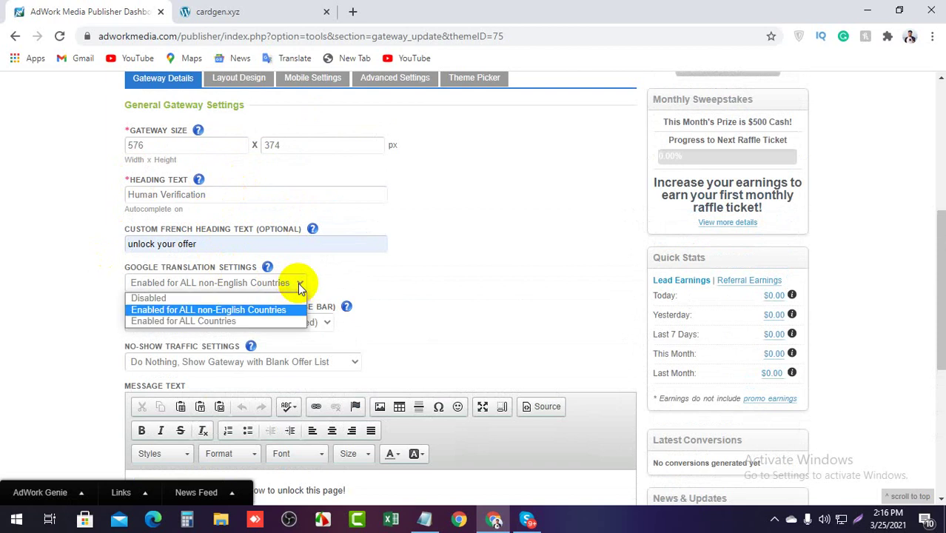
{"action": "left_click", "coordinate": [252, 322]}
{"action": "scroll", "coordinate": [284, 346], "scroll_direction": "down", "scroll_amount": 1}
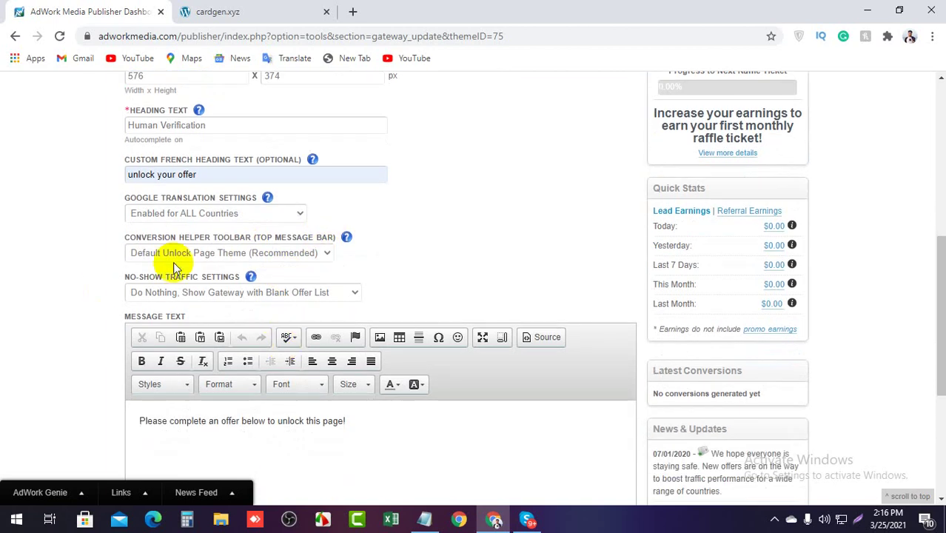
{"action": "left_click", "coordinate": [315, 253]}
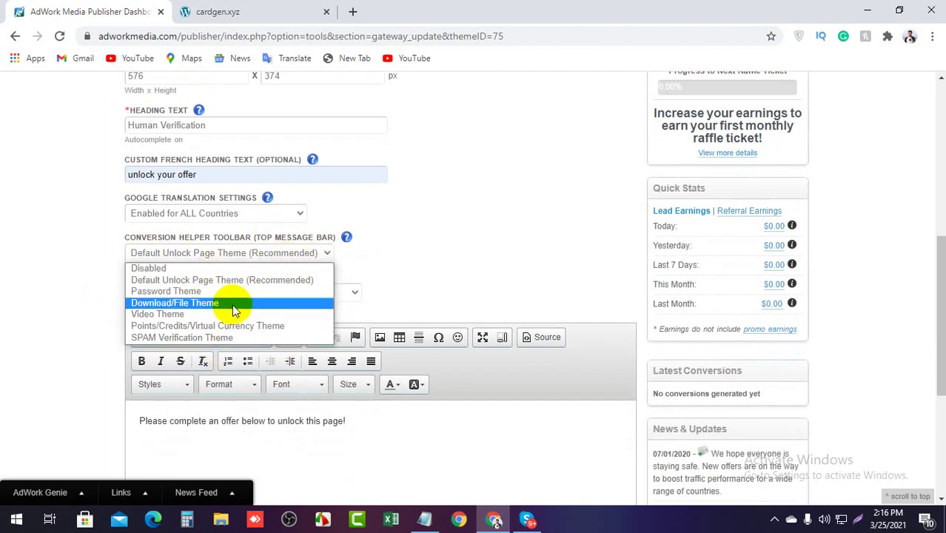
{"action": "left_click", "coordinate": [366, 261]}
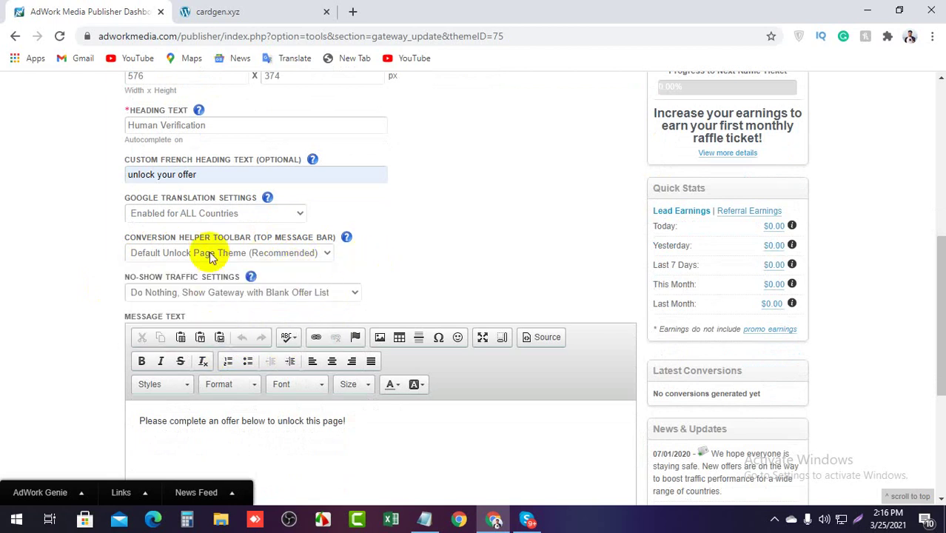
{"action": "left_click", "coordinate": [272, 294]}
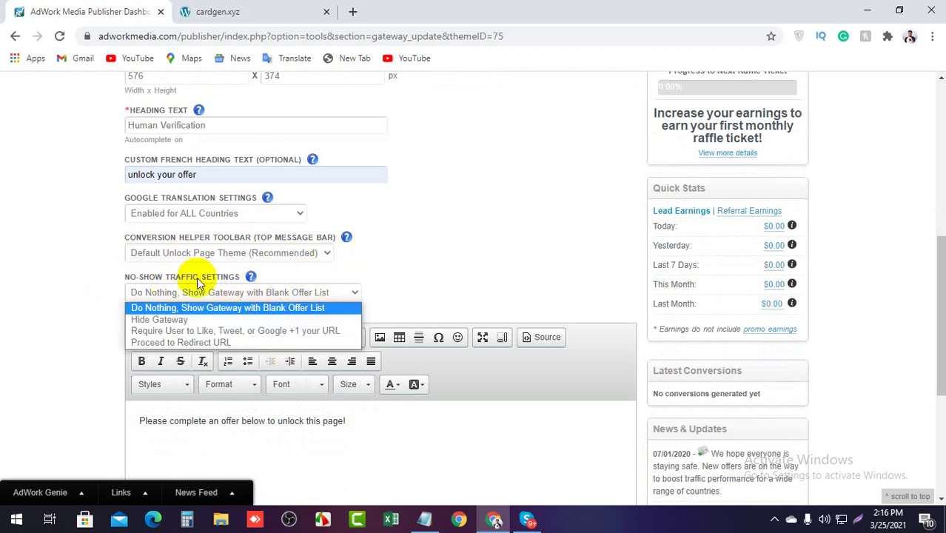
{"action": "left_click", "coordinate": [202, 343]}
- Set the gateway's custom French message text to "Thank you"
{"action": "scroll", "coordinate": [177, 247], "scroll_direction": "down", "scroll_amount": 2}
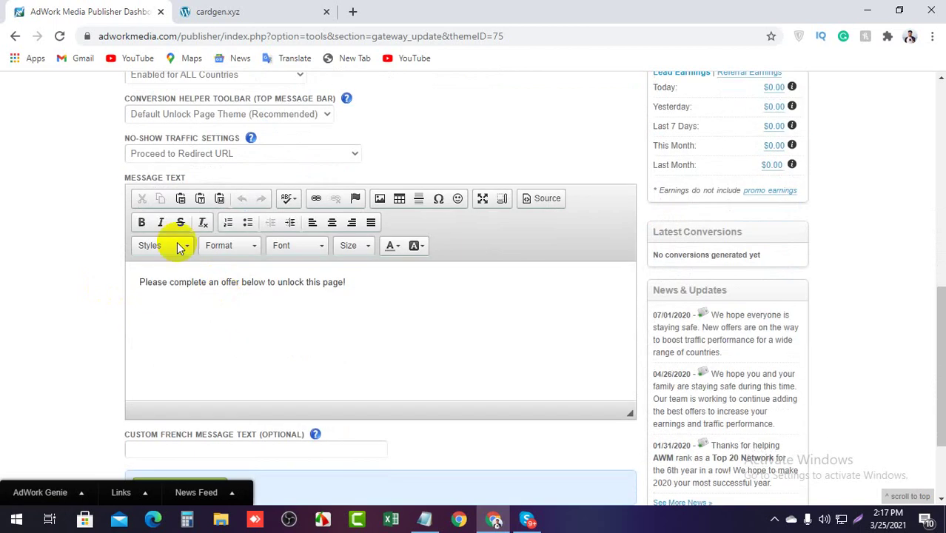
{"action": "scroll", "coordinate": [266, 313], "scroll_direction": "down", "scroll_amount": 1}
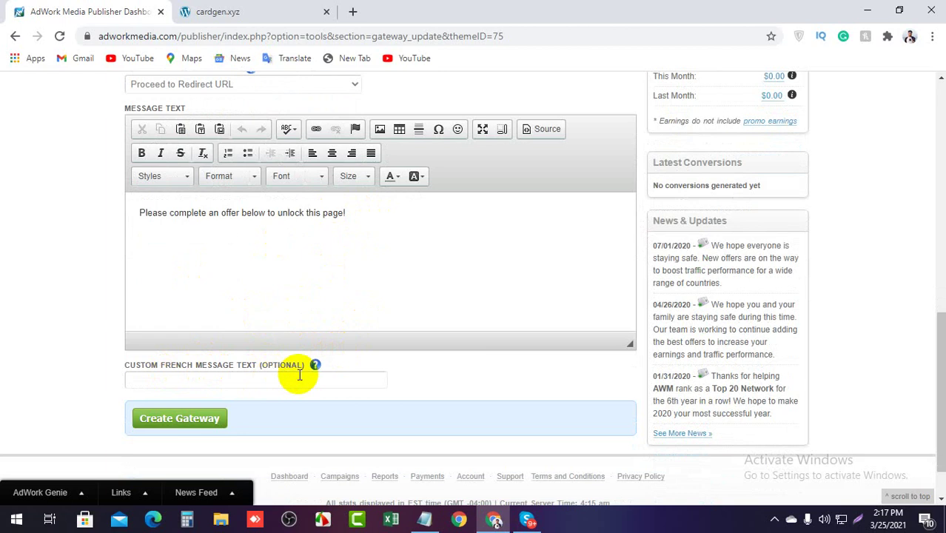
{"action": "left_click", "coordinate": [262, 380]}
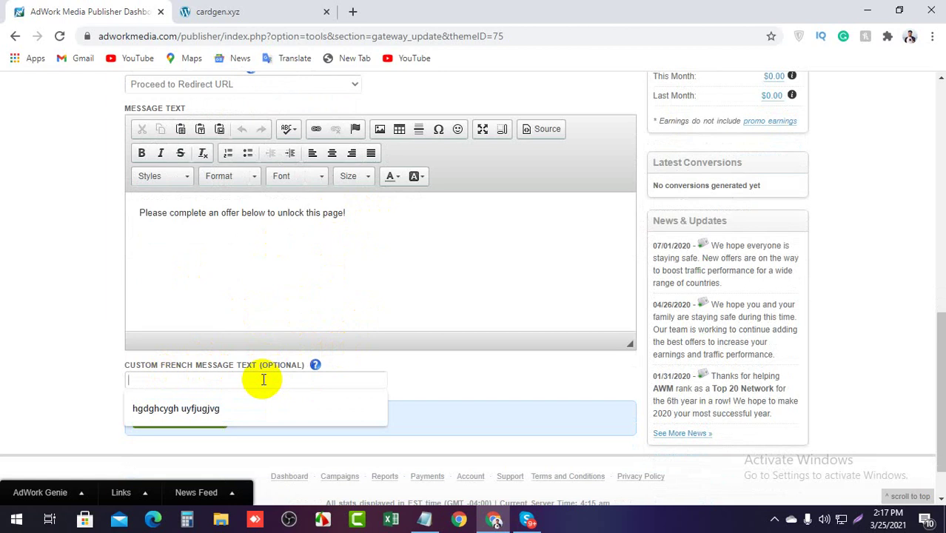
{"action": "type", "text": "Thank you"}
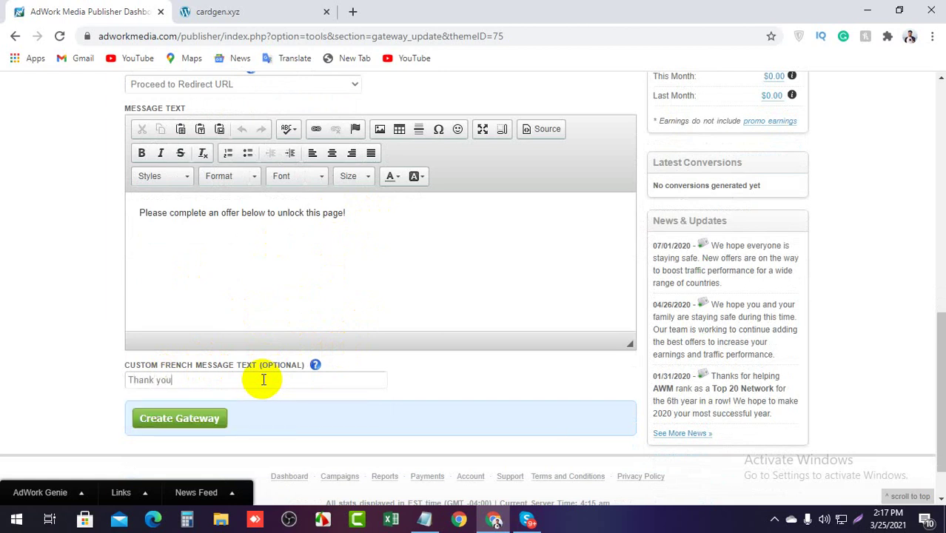
- Open the gateway's layout design settings and review the background, overlay, heading, link, soft exit pop, main text and completion status options
{"action": "scroll", "coordinate": [180, 399], "scroll_direction": "up", "scroll_amount": 5}
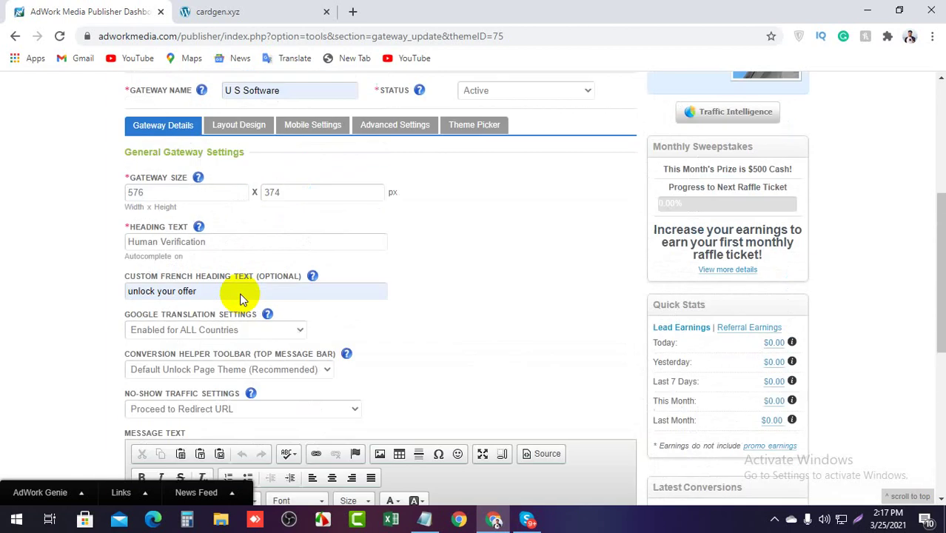
{"action": "scroll", "coordinate": [239, 292], "scroll_direction": "down", "scroll_amount": 5}
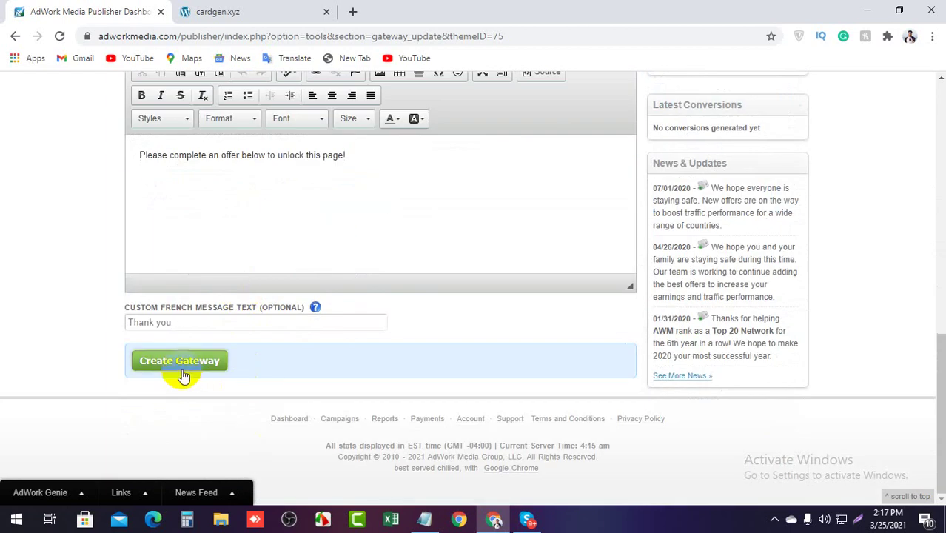
{"action": "scroll", "coordinate": [254, 344], "scroll_direction": "up", "scroll_amount": 7}
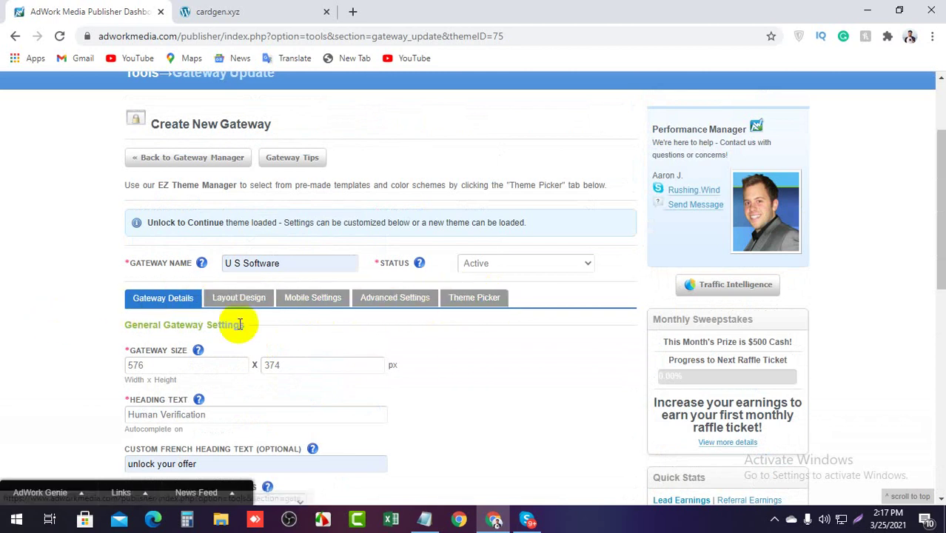
{"action": "scroll", "coordinate": [220, 343], "scroll_direction": "down", "scroll_amount": 2}
{"action": "scroll", "coordinate": [220, 339], "scroll_direction": "down", "scroll_amount": 6}
{"action": "scroll", "coordinate": [180, 370], "scroll_direction": "up", "scroll_amount": 7}
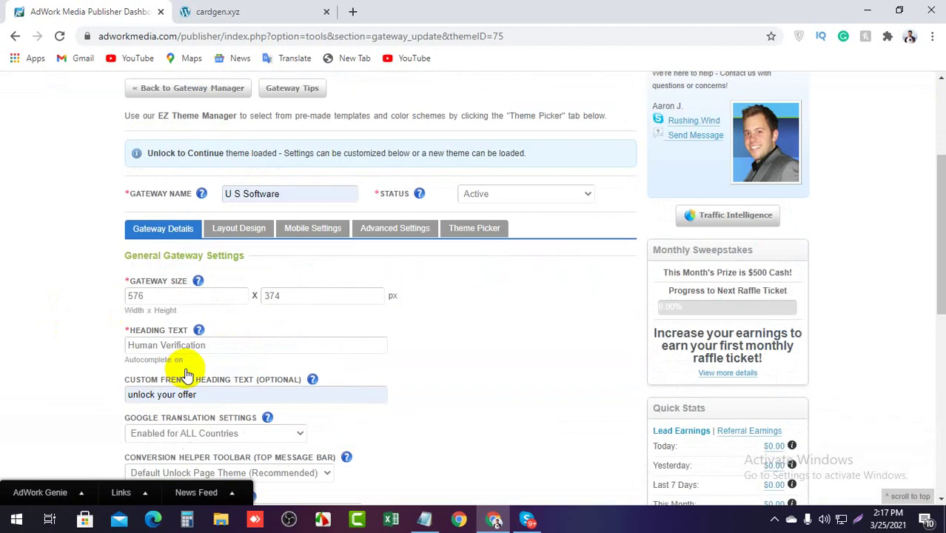
{"action": "left_click", "coordinate": [255, 245]}
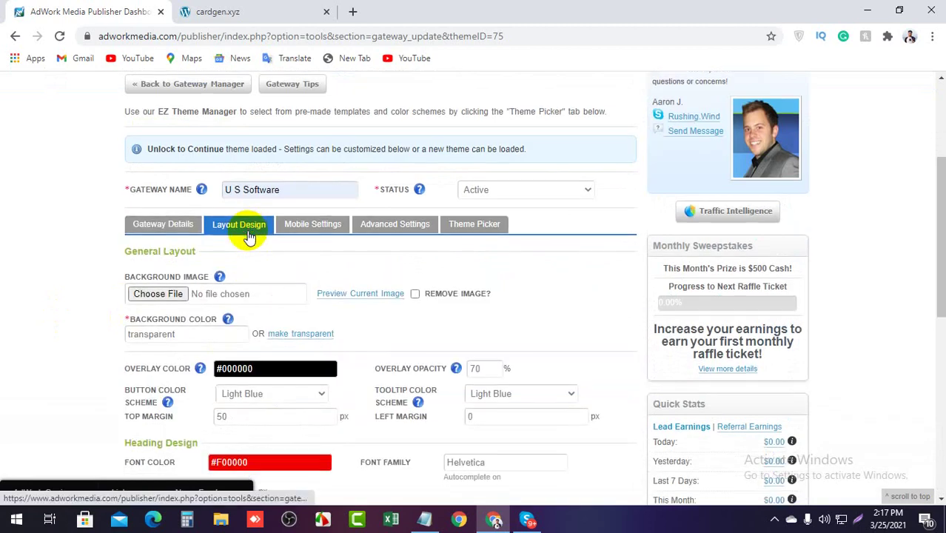
{"action": "scroll", "coordinate": [248, 239], "scroll_direction": "down", "scroll_amount": 1}
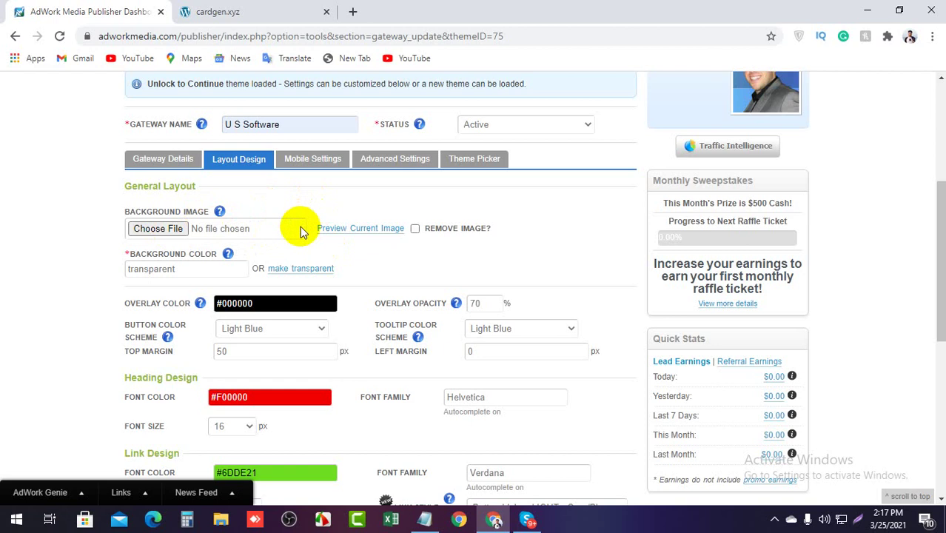
{"action": "scroll", "coordinate": [218, 266], "scroll_direction": "down", "scroll_amount": 1}
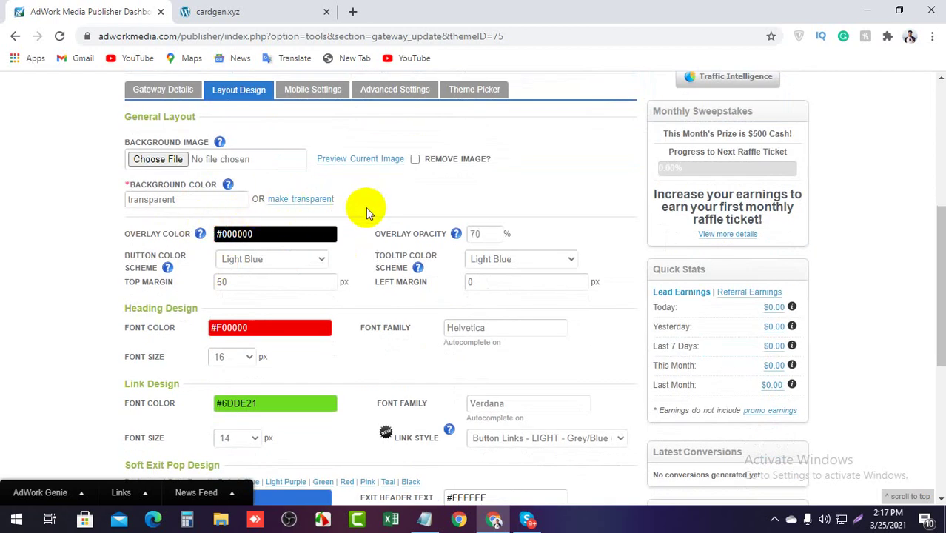
{"action": "scroll", "coordinate": [368, 206], "scroll_direction": "down", "scroll_amount": 1}
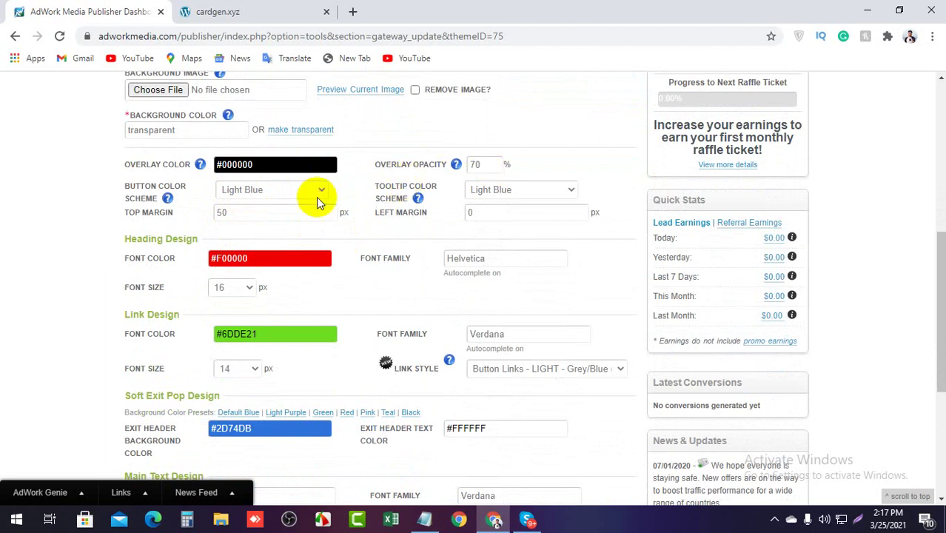
{"action": "scroll", "coordinate": [271, 235], "scroll_direction": "down", "scroll_amount": 1}
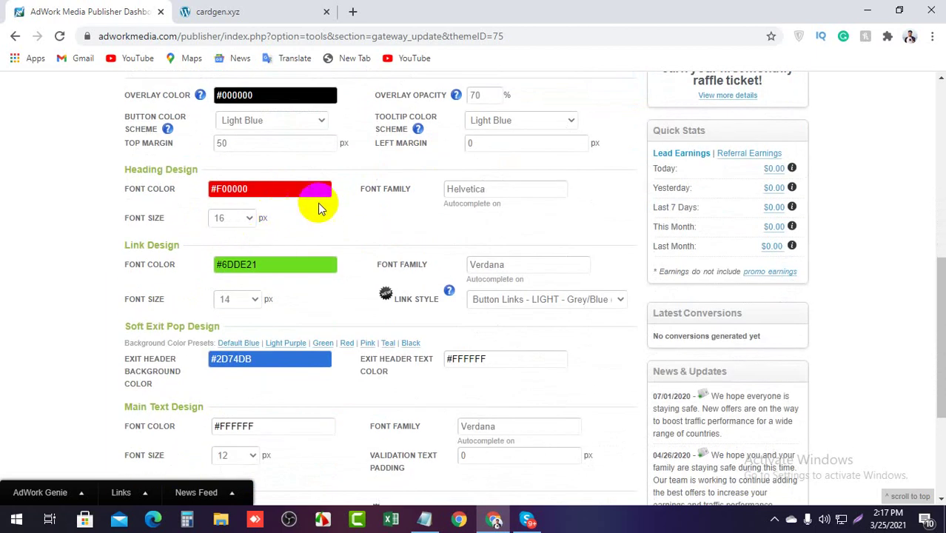
{"action": "scroll", "coordinate": [335, 243], "scroll_direction": "down", "scroll_amount": 1}
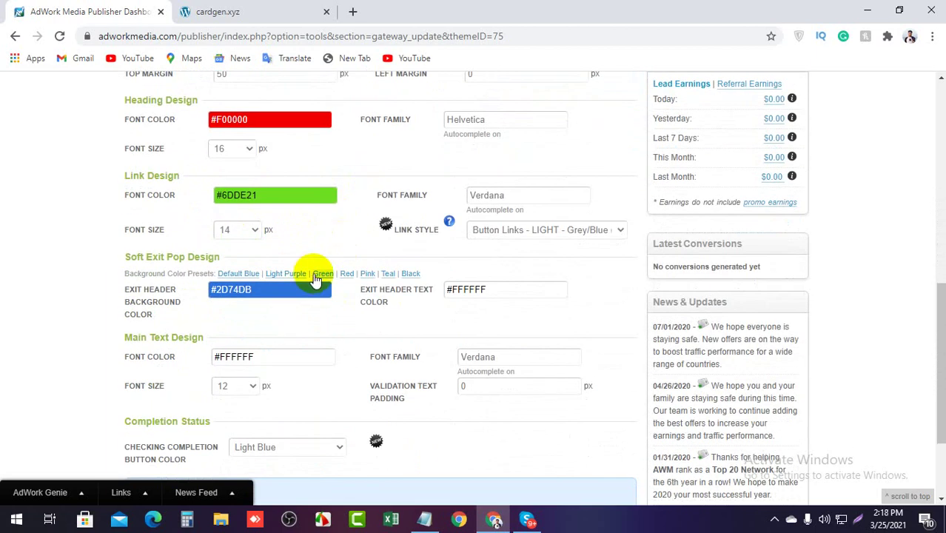
{"action": "scroll", "coordinate": [325, 285], "scroll_direction": "down", "scroll_amount": 1}
{"action": "scroll", "coordinate": [359, 326], "scroll_direction": "down", "scroll_amount": 1}
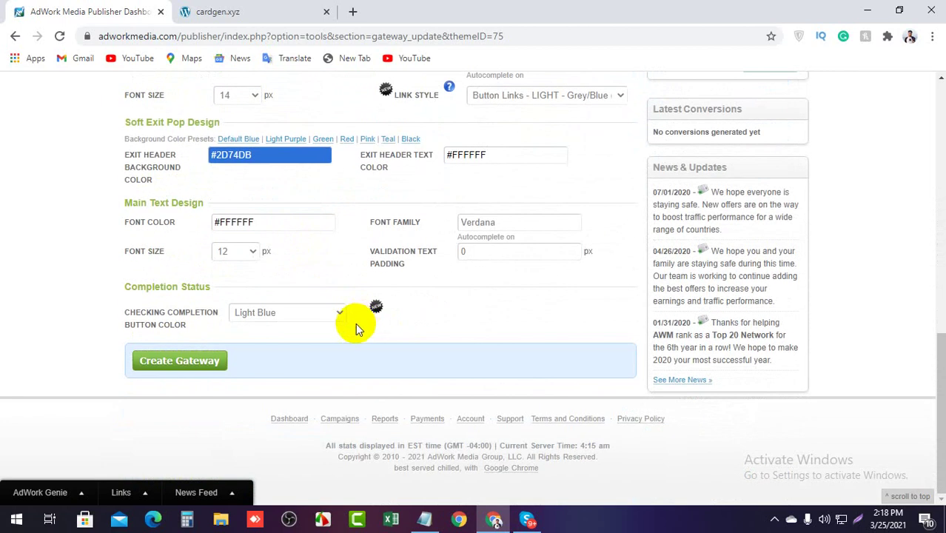
{"action": "scroll", "coordinate": [355, 329], "scroll_direction": "up", "scroll_amount": 1}
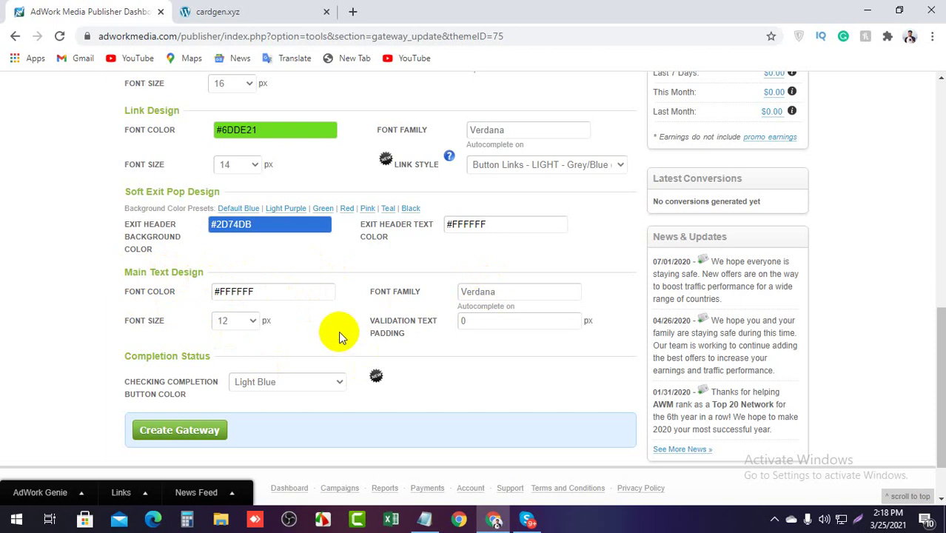
{"action": "scroll", "coordinate": [338, 330], "scroll_direction": "up", "scroll_amount": 2}
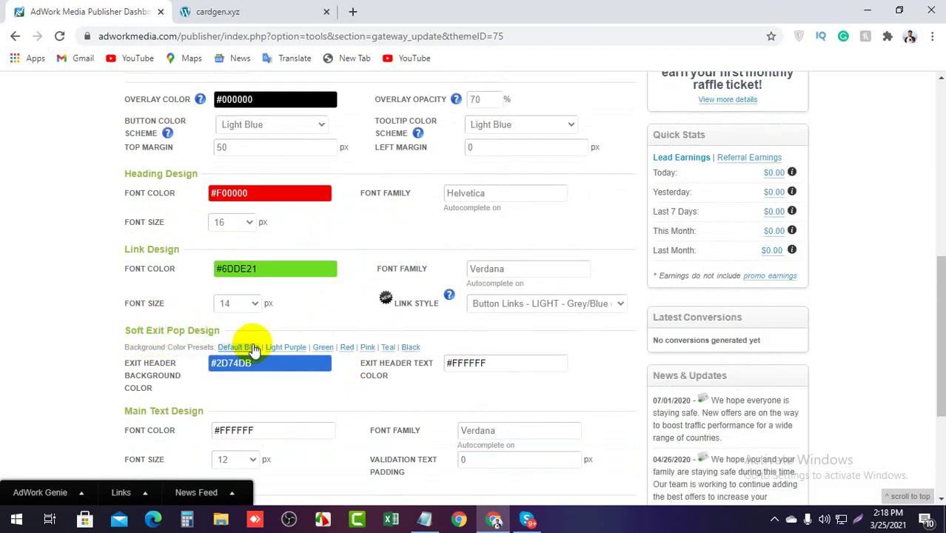
{"action": "scroll", "coordinate": [233, 329], "scroll_direction": "up", "scroll_amount": 1}
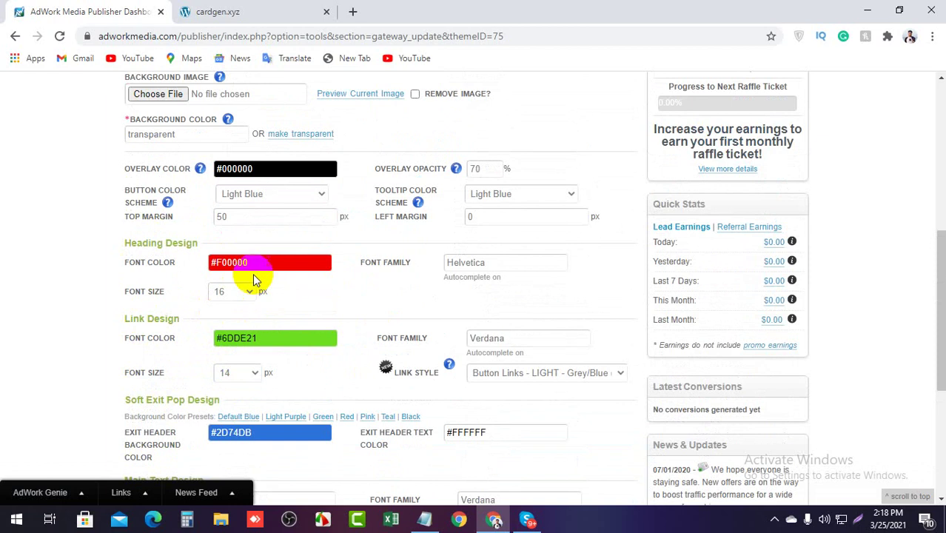
{"action": "scroll", "coordinate": [348, 240], "scroll_direction": "up", "scroll_amount": 1}
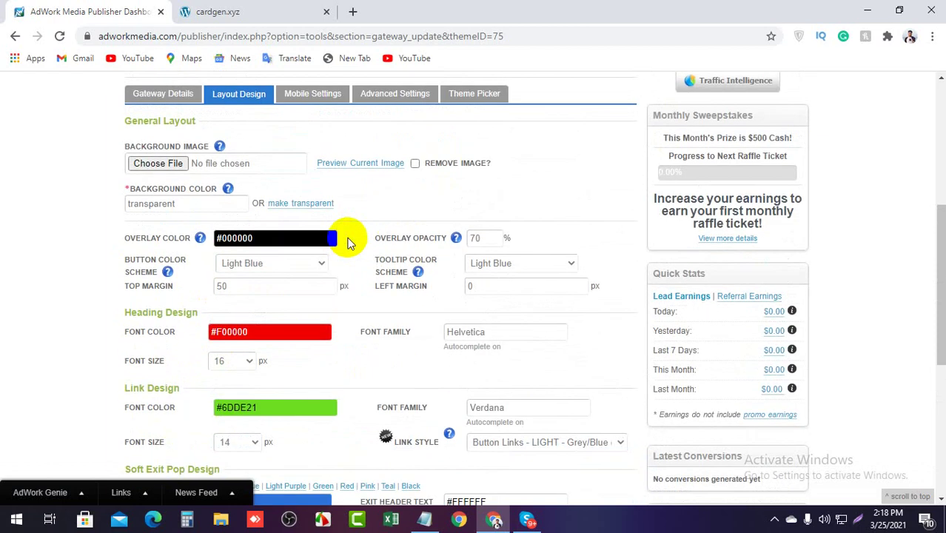
{"action": "scroll", "coordinate": [347, 240], "scroll_direction": "down", "scroll_amount": 5}
{"action": "scroll", "coordinate": [348, 241], "scroll_direction": "up", "scroll_amount": 1}
{"action": "scroll", "coordinate": [348, 241], "scroll_direction": "down", "scroll_amount": 1}
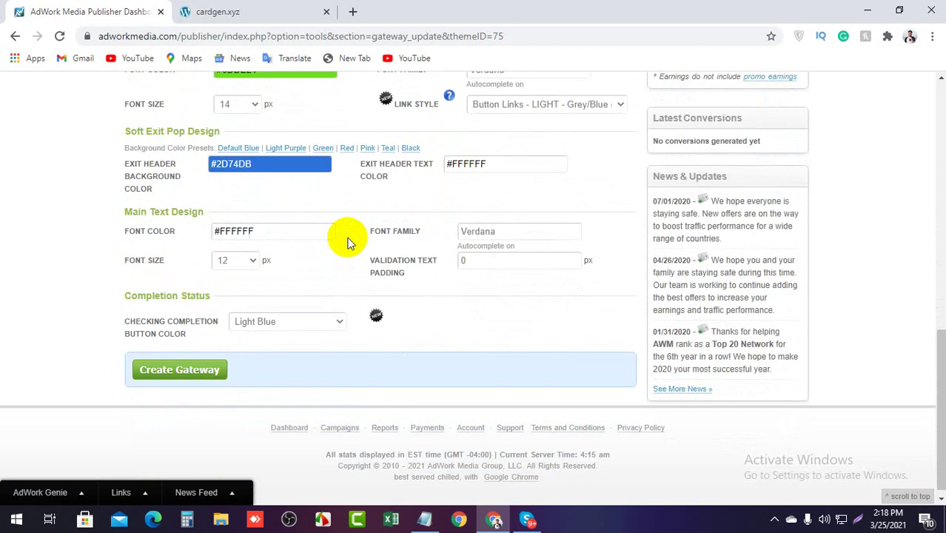
{"action": "scroll", "coordinate": [348, 240], "scroll_direction": "up", "scroll_amount": 4}
{"action": "scroll", "coordinate": [348, 241], "scroll_direction": "up", "scroll_amount": 2}
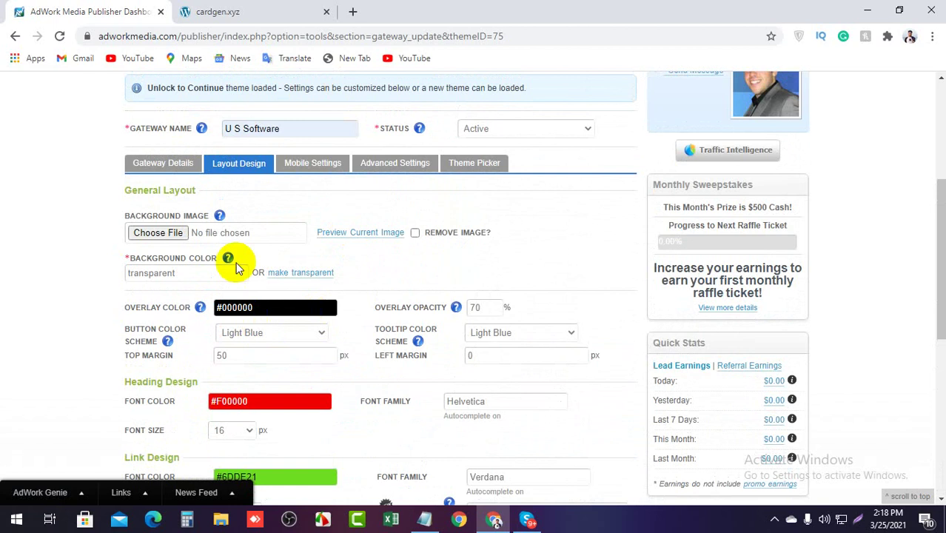
{"action": "left_click_drag", "start_coordinate": [287, 300], "coordinate": [207, 300]}
- In the mobile settings, replace the mobile heading text with "Human verification", correcting the spelling of the second word
{"action": "left_click", "coordinate": [313, 166]}
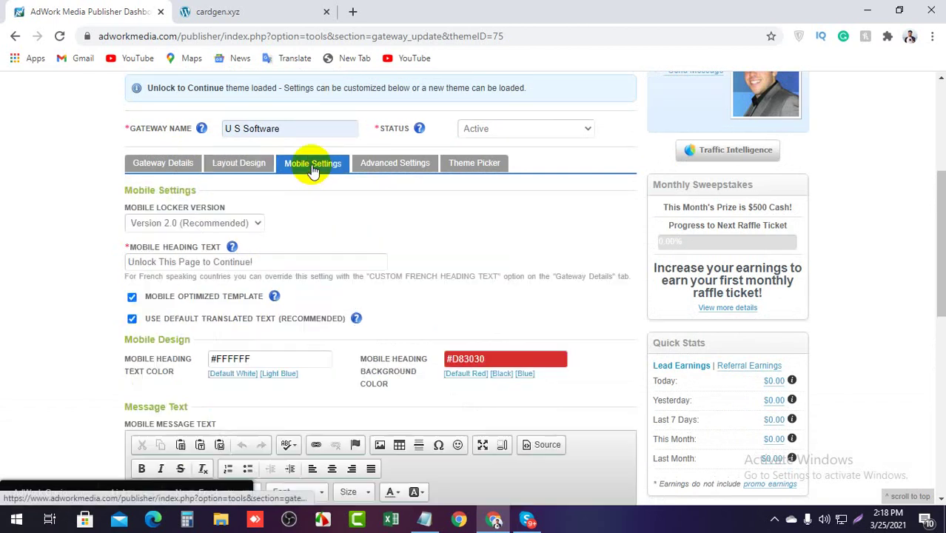
{"action": "scroll", "coordinate": [273, 325], "scroll_direction": "down", "scroll_amount": 1}
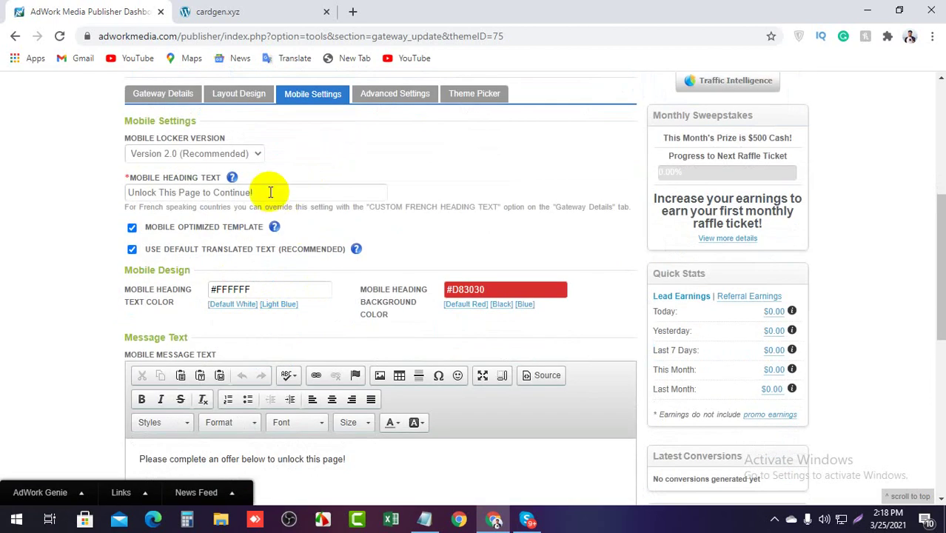
{"action": "left_click_drag", "start_coordinate": [268, 192], "coordinate": [123, 194]}
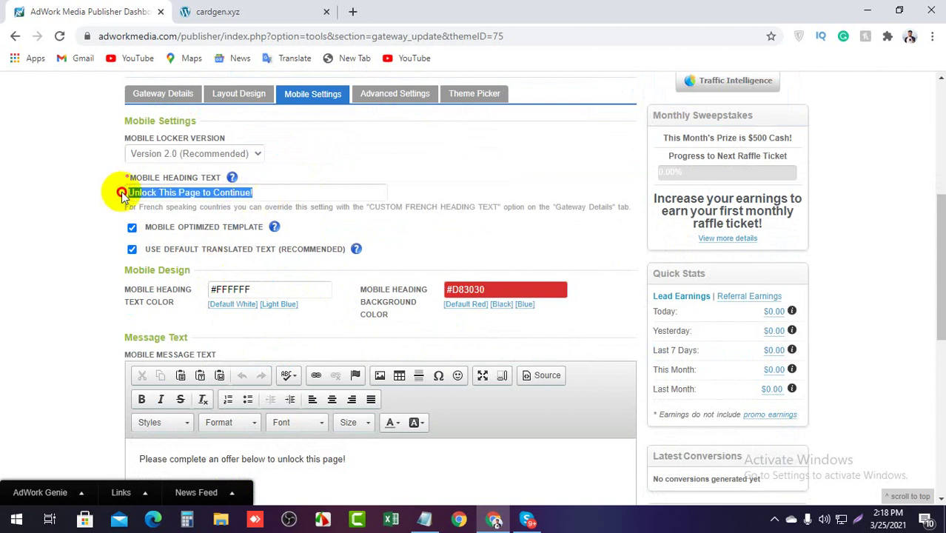
{"action": "key", "text": "BackSpace"}
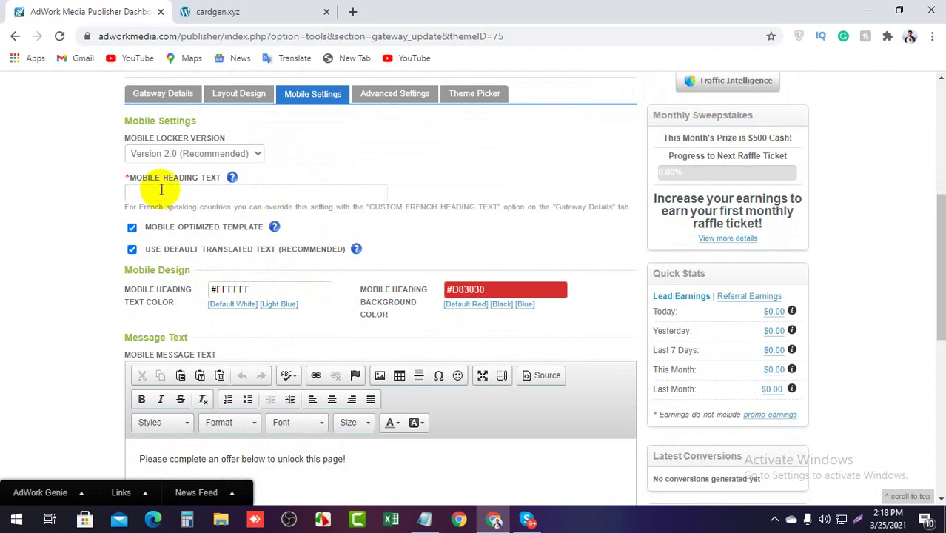
{"action": "type", "text": "h"}
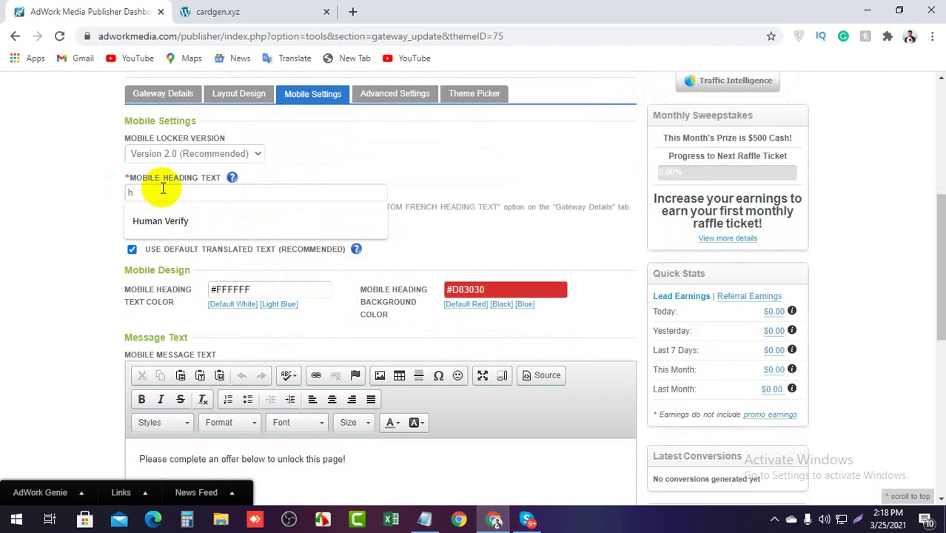
{"action": "type", "text": "H"}
{"action": "key", "text": "BackSpace"}
{"action": "type", "text": "H"}
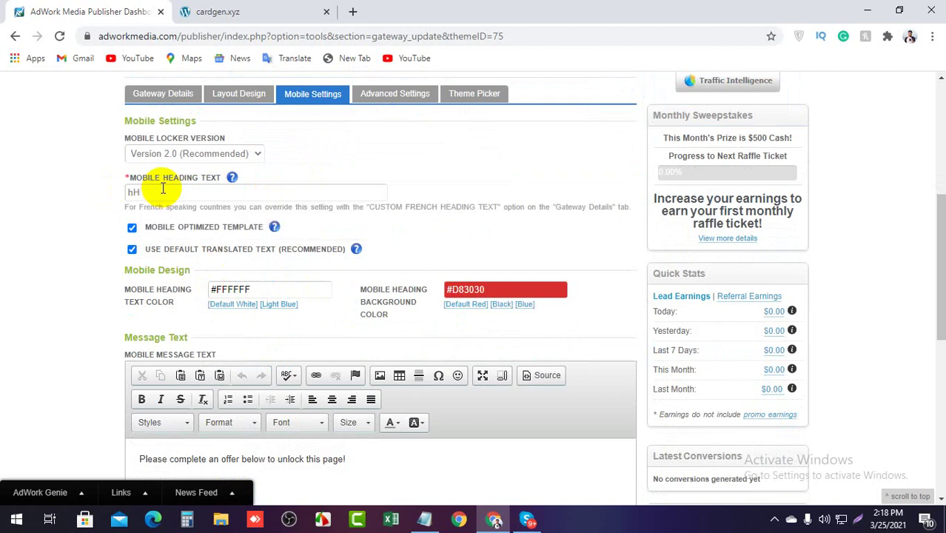
{"action": "type", "text": "H"}
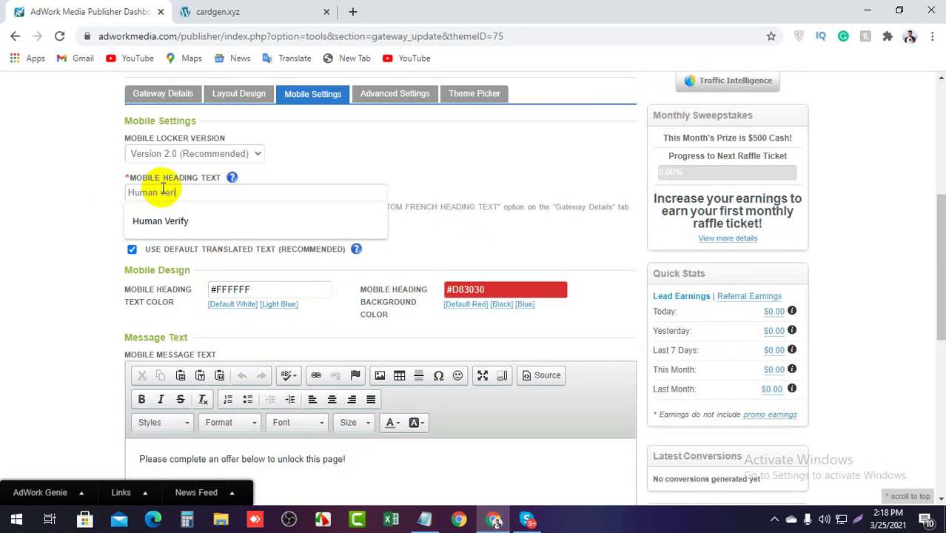
{"action": "type", "text": "uman Verificaton"}
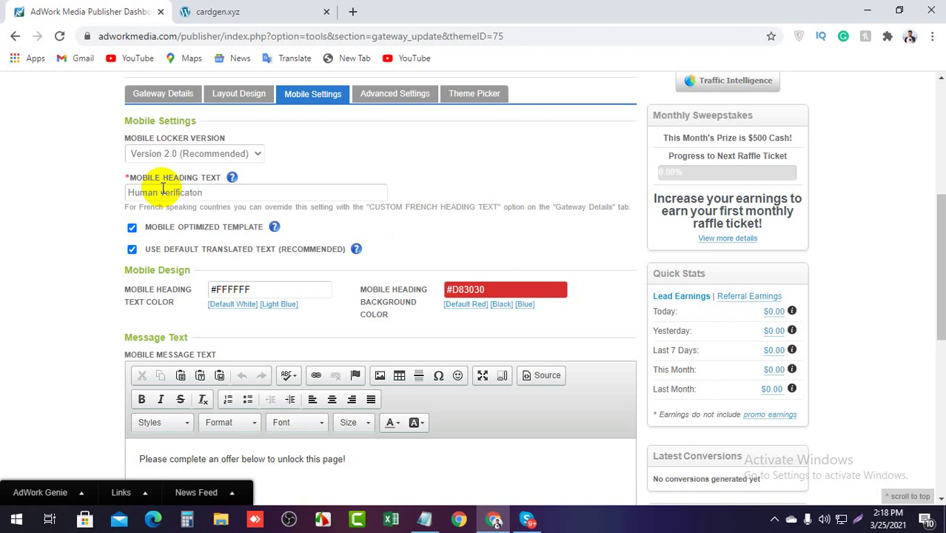
{"action": "left_click_drag", "start_coordinate": [207, 192], "coordinate": [159, 192]}
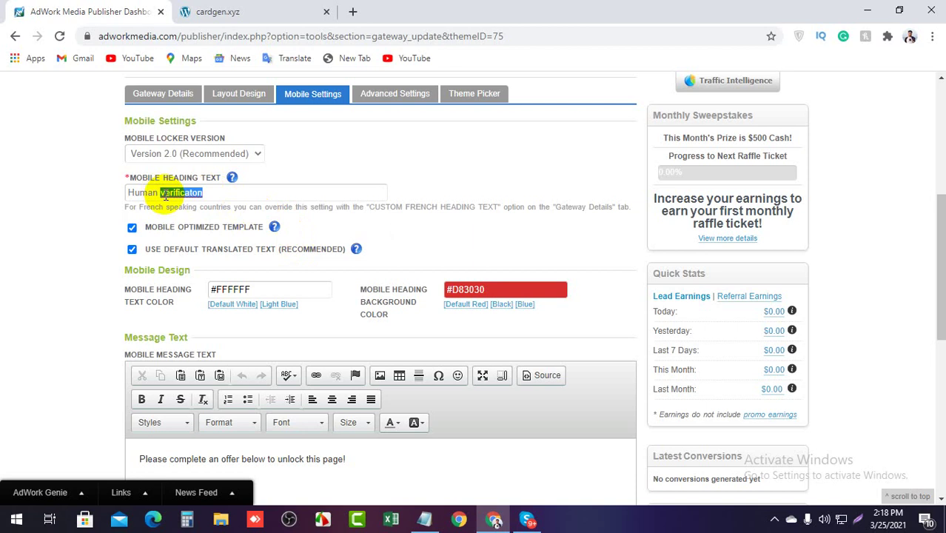
{"action": "right_click", "coordinate": [166, 194]}
{"action": "left_click", "coordinate": [191, 205]}
- Review the remaining mobile settings, including the template options, heading colors, mobile message text and custom CSS
{"action": "scroll", "coordinate": [180, 246], "scroll_direction": "up", "scroll_amount": 1}
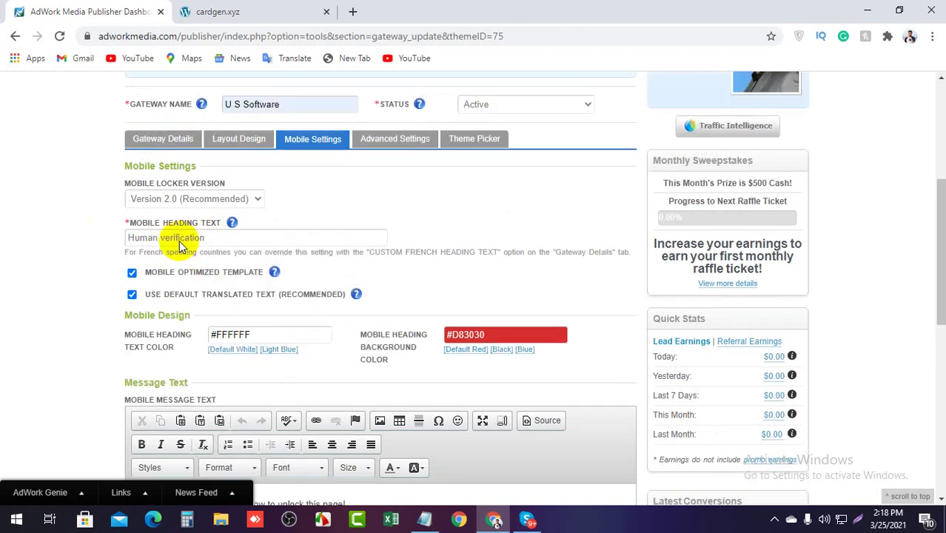
{"action": "scroll", "coordinate": [257, 292], "scroll_direction": "down", "scroll_amount": 1}
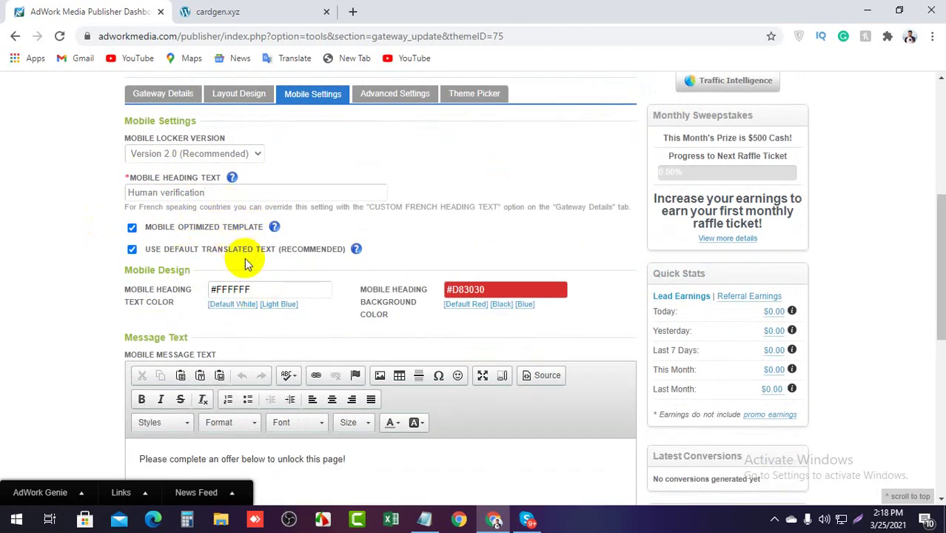
{"action": "scroll", "coordinate": [309, 237], "scroll_direction": "down", "scroll_amount": 2}
{"action": "scroll", "coordinate": [270, 323], "scroll_direction": "down", "scroll_amount": 4}
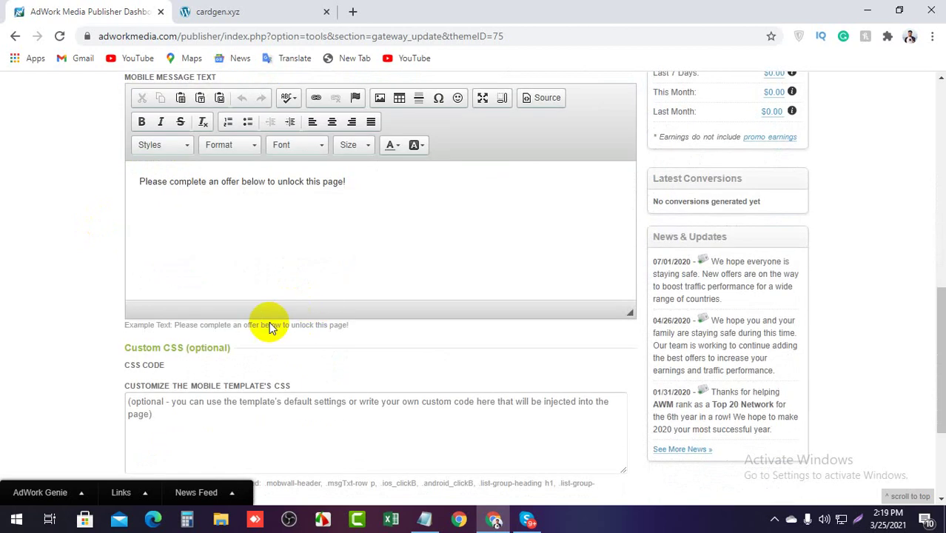
{"action": "scroll", "coordinate": [285, 330], "scroll_direction": "up", "scroll_amount": 7}
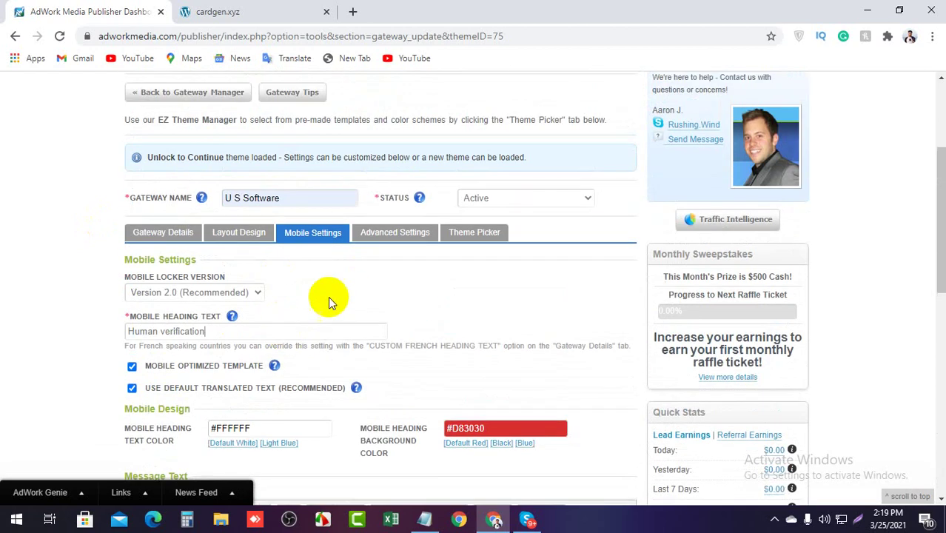
{"action": "scroll", "coordinate": [311, 311], "scroll_direction": "down", "scroll_amount": 4}
{"action": "scroll", "coordinate": [331, 300], "scroll_direction": "down", "scroll_amount": 1}
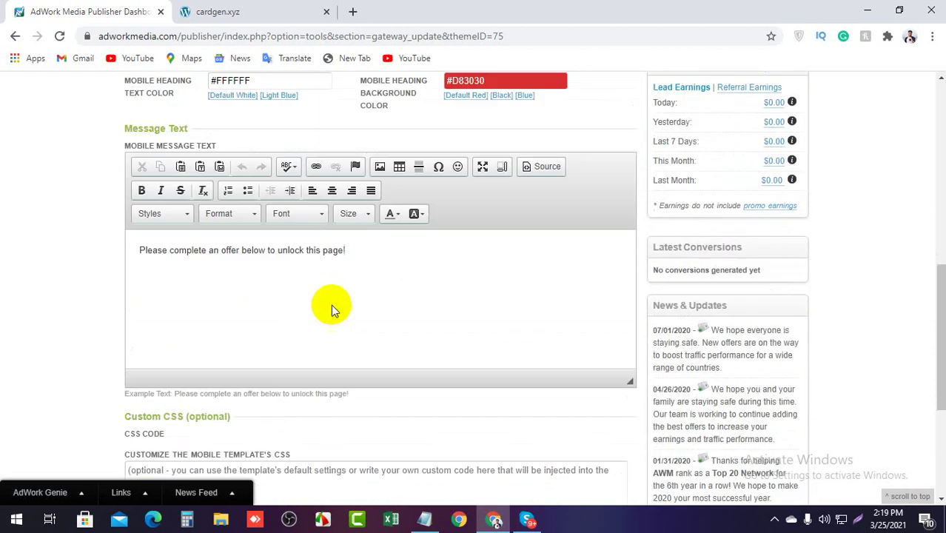
{"action": "scroll", "coordinate": [331, 305], "scroll_direction": "up", "scroll_amount": 6}
{"action": "left_click", "coordinate": [378, 233]}
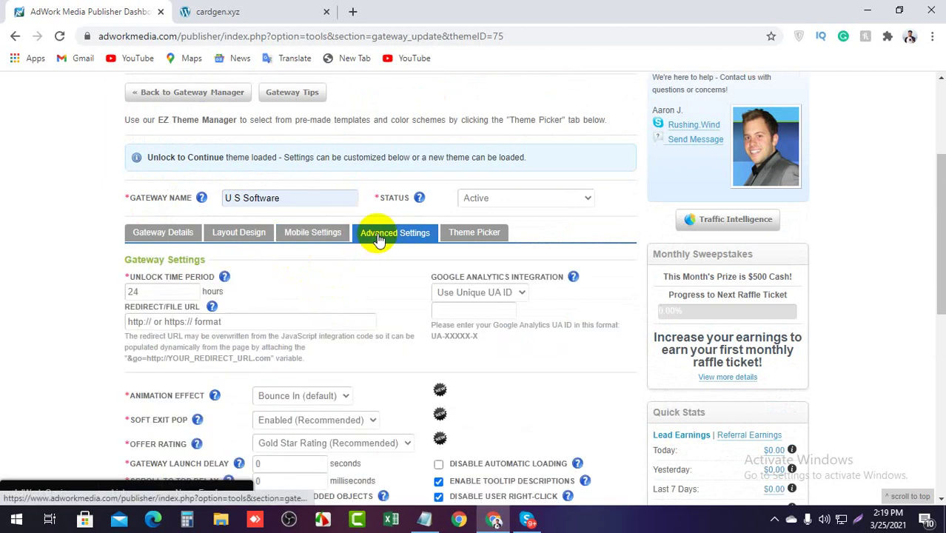
{"action": "scroll", "coordinate": [377, 233], "scroll_direction": "down", "scroll_amount": 1}
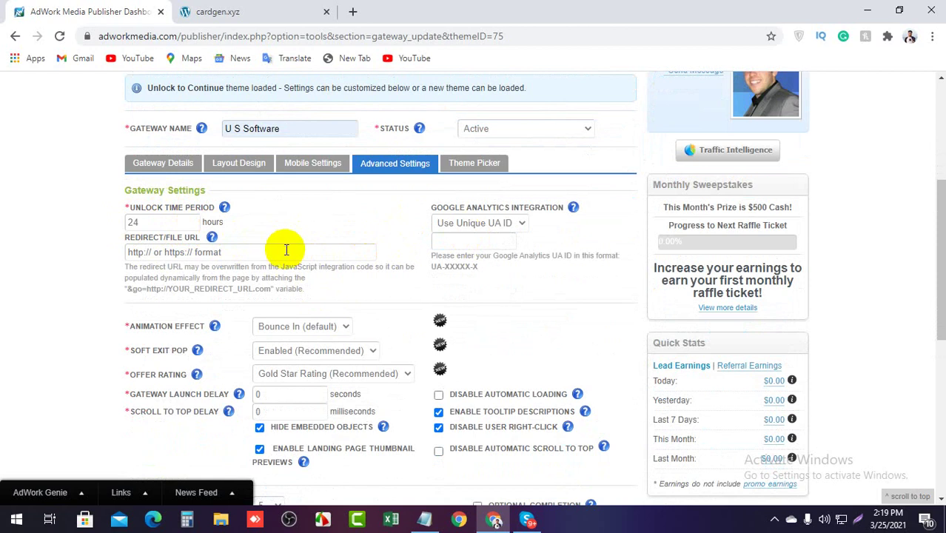
{"action": "left_click", "coordinate": [175, 254]}
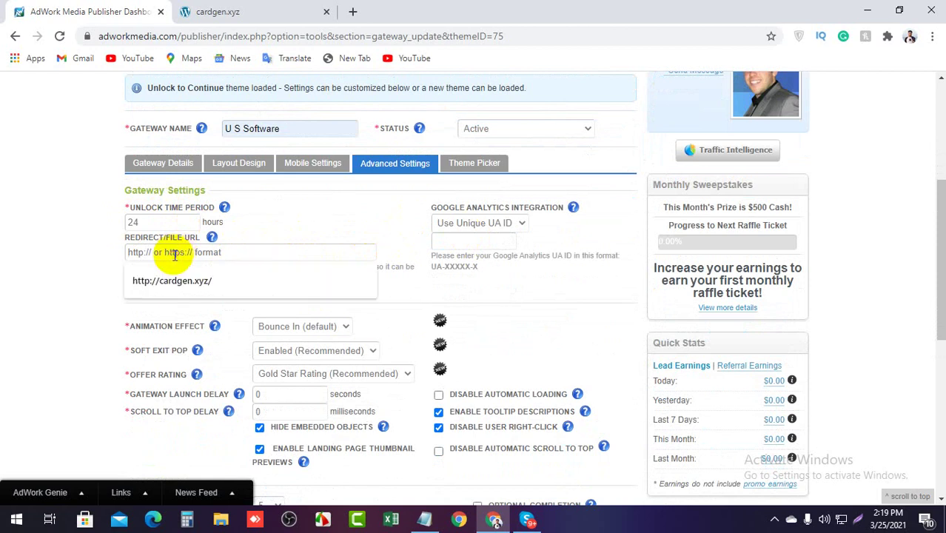
{"action": "left_click", "coordinate": [274, 11]}
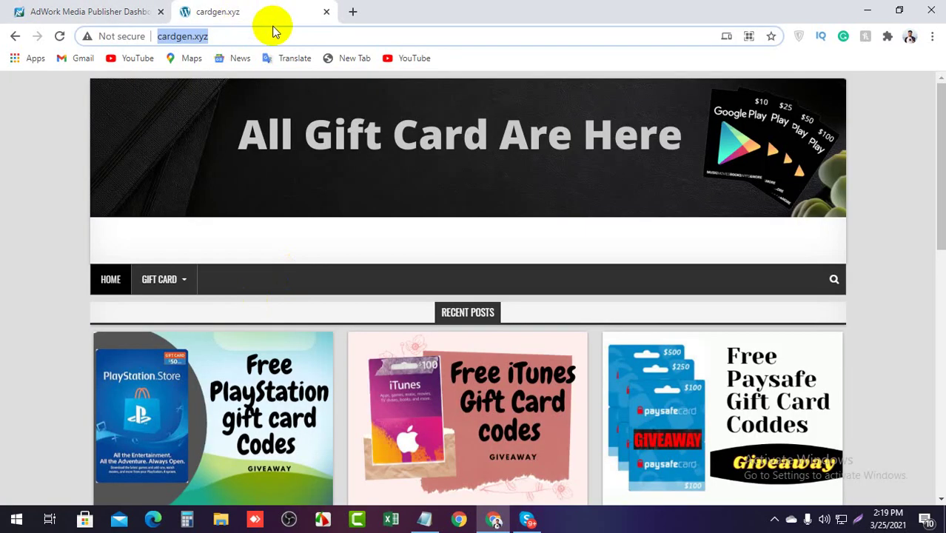
{"action": "left_click", "coordinate": [273, 30]}
{"action": "right_click", "coordinate": [205, 35]}
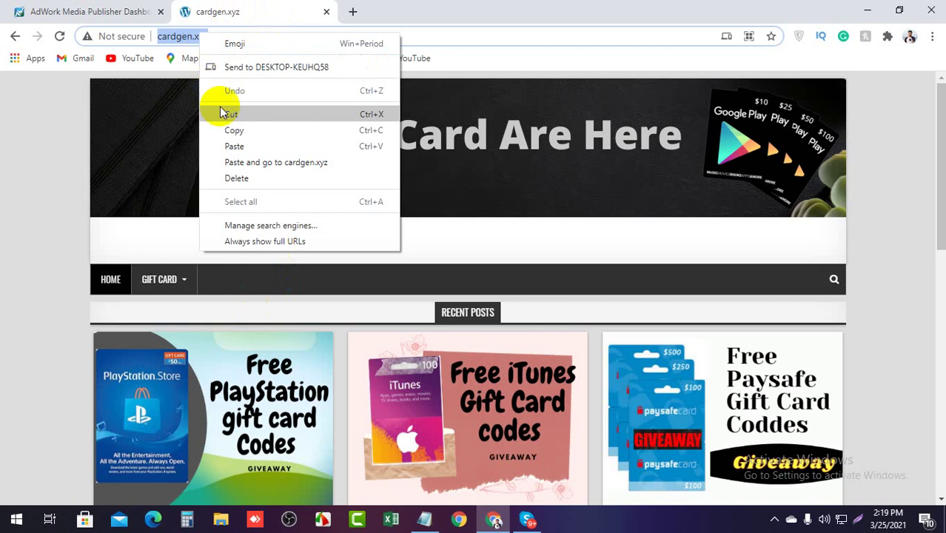
{"action": "left_click", "coordinate": [220, 127]}
{"action": "left_click", "coordinate": [148, 12]}
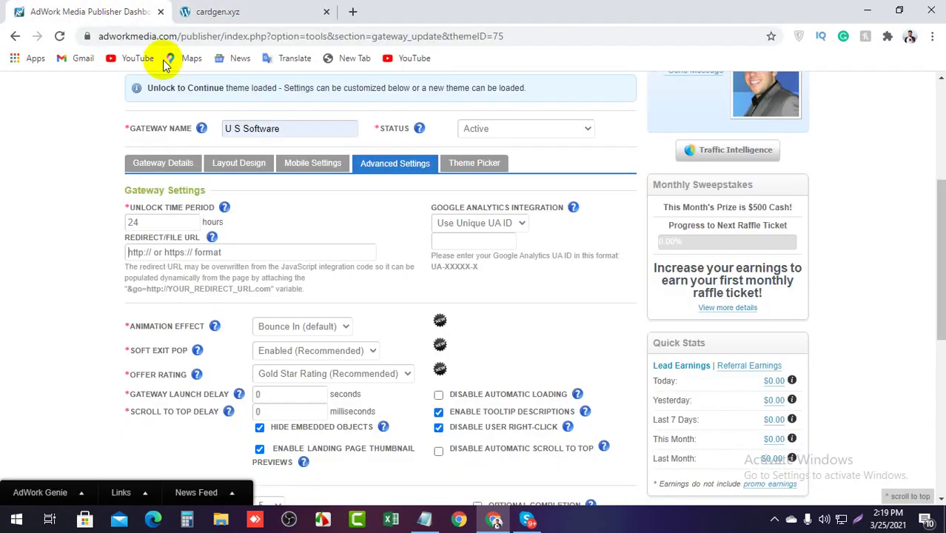
{"action": "left_click", "coordinate": [195, 251]}
{"action": "right_click", "coordinate": [198, 253]}
{"action": "left_click", "coordinate": [231, 359]}
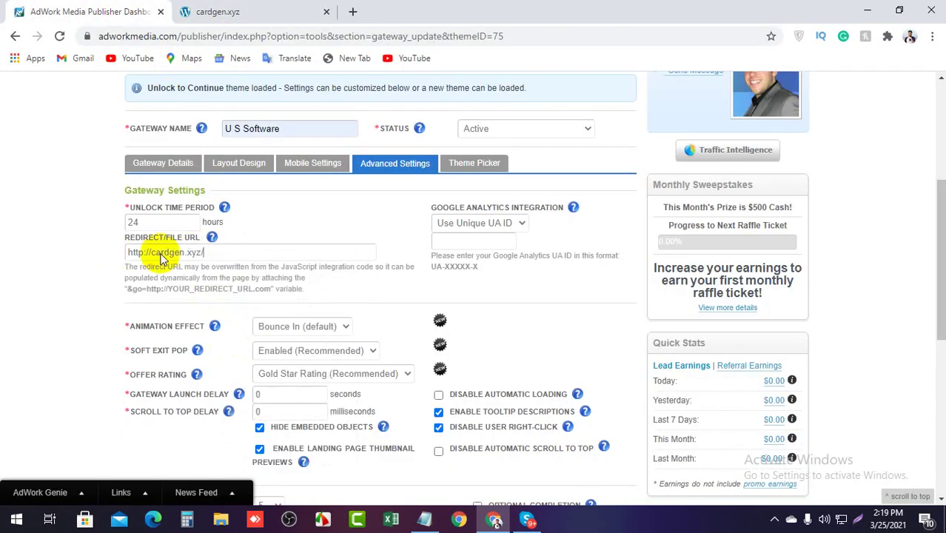
- Set the Google Analytics integration to Use Global UA ID and the number of offers per tab to 6
{"action": "left_click", "coordinate": [521, 224]}
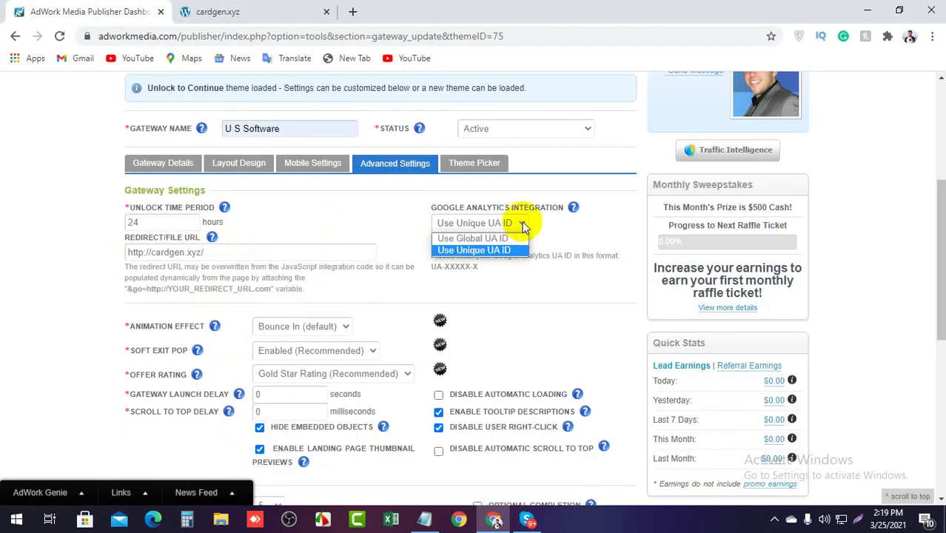
{"action": "left_click", "coordinate": [480, 240]}
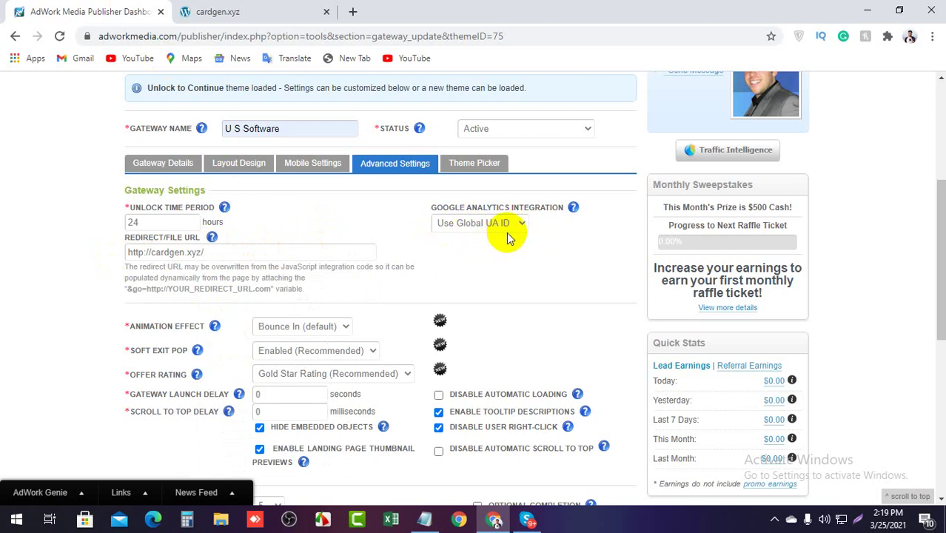
{"action": "scroll", "coordinate": [218, 218], "scroll_direction": "down", "scroll_amount": 2}
{"action": "scroll", "coordinate": [348, 222], "scroll_direction": "down", "scroll_amount": 2}
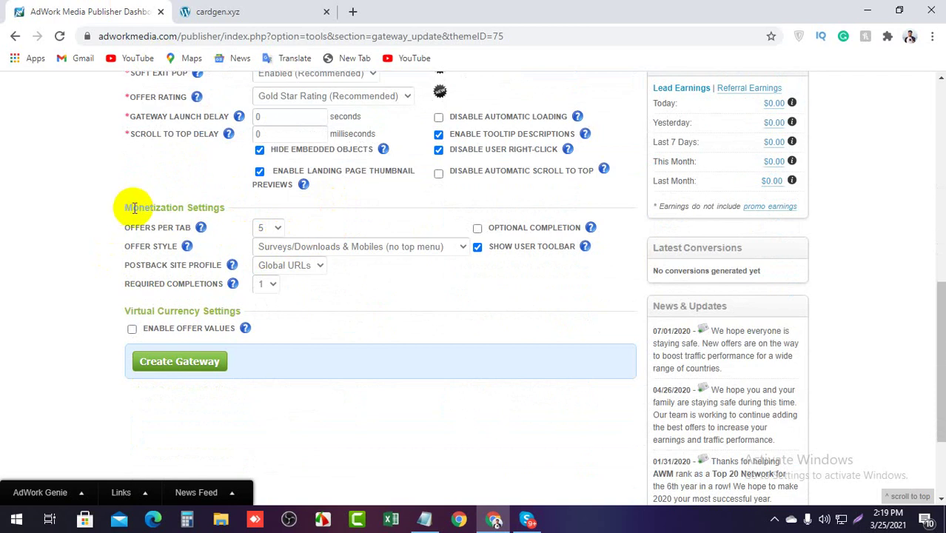
{"action": "left_click", "coordinate": [278, 229]}
{"action": "left_click", "coordinate": [260, 288]}
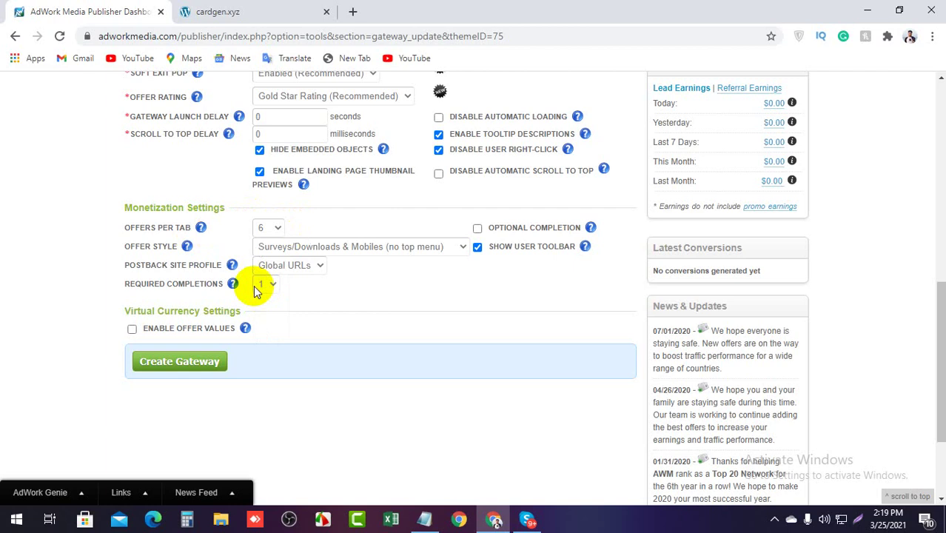
{"action": "left_click", "coordinate": [268, 228]}
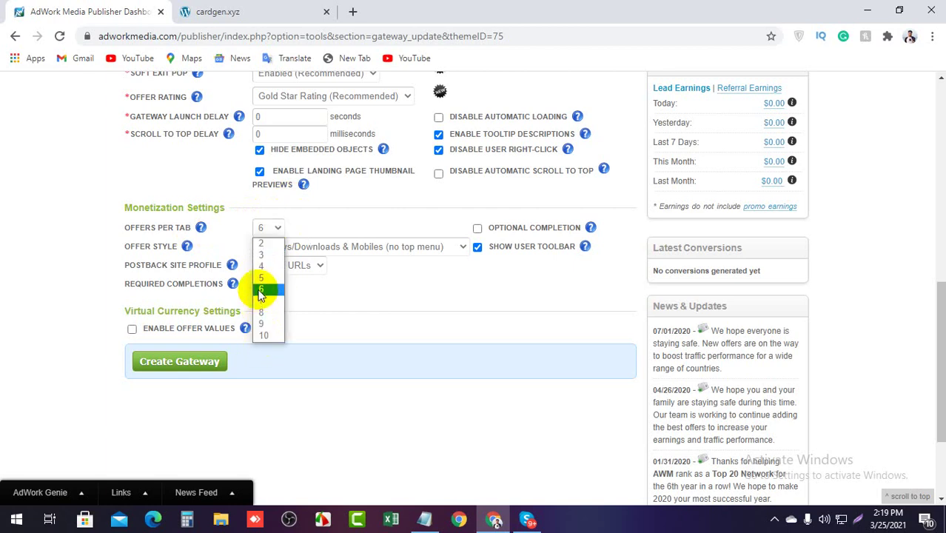
{"action": "left_click", "coordinate": [261, 292]}
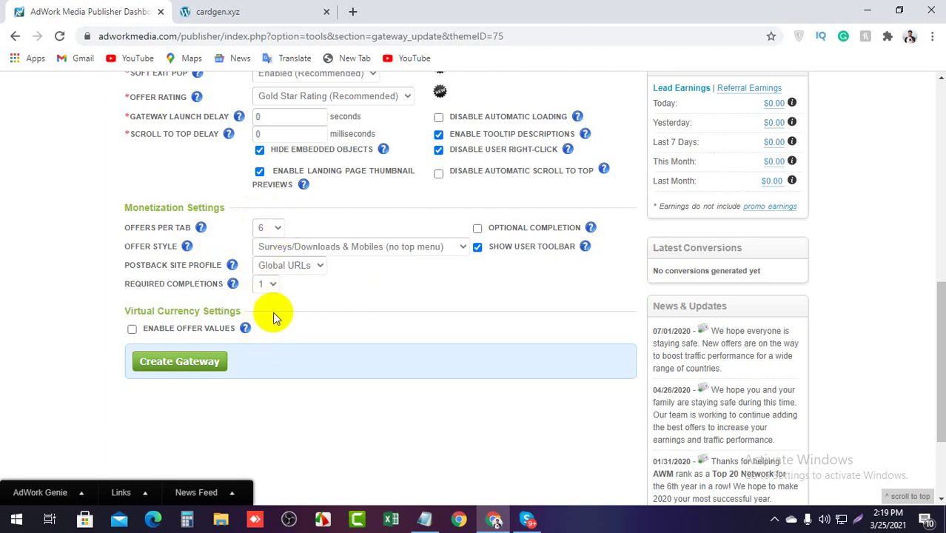
- Keep the Surveys/Downloads & Mobiles (no top menu) offer style and Global URLs postback profile, and set the required completions to 2
{"action": "left_click", "coordinate": [312, 247]}
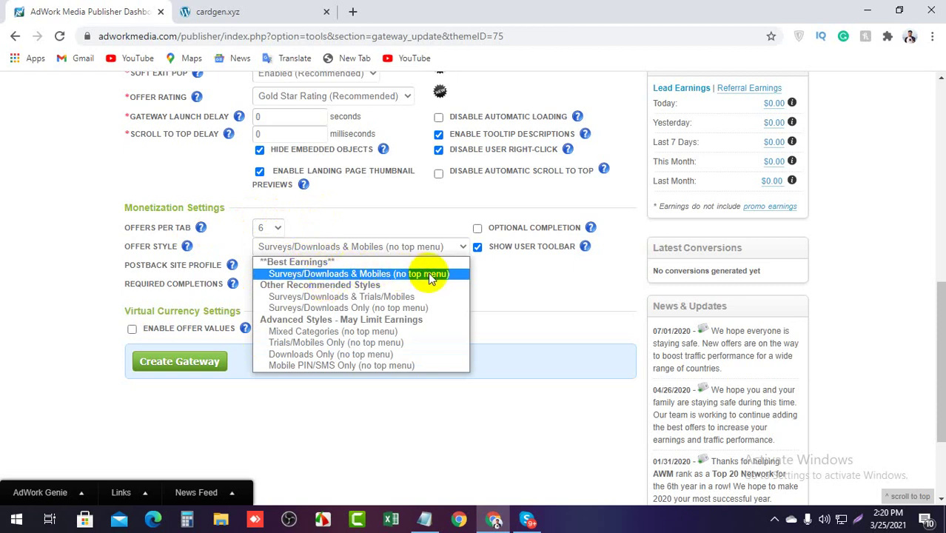
{"action": "left_click", "coordinate": [490, 274]}
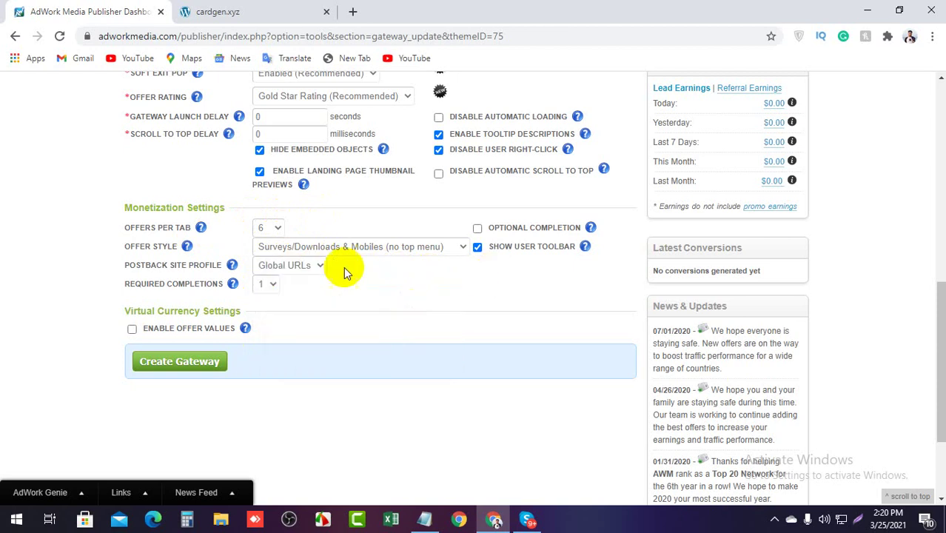
{"action": "left_click", "coordinate": [320, 267]}
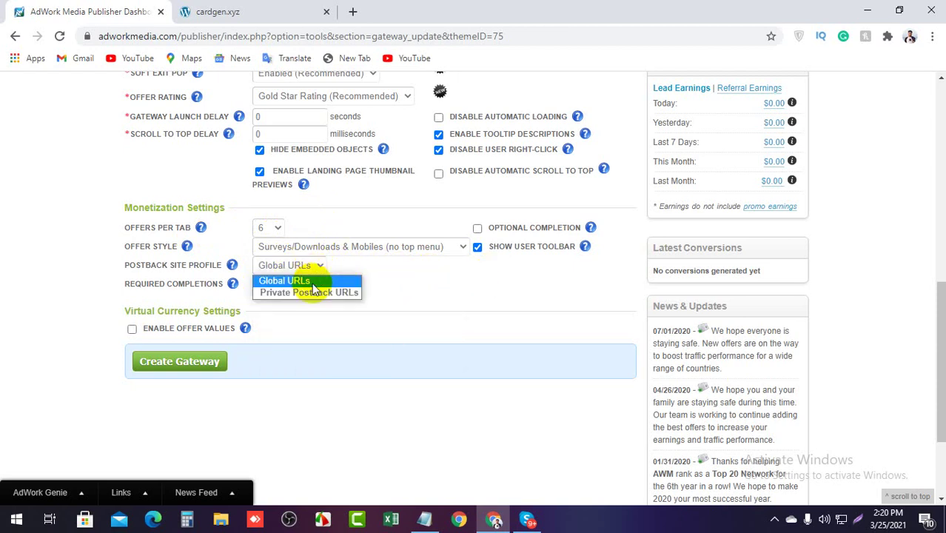
{"action": "left_click", "coordinate": [268, 281]}
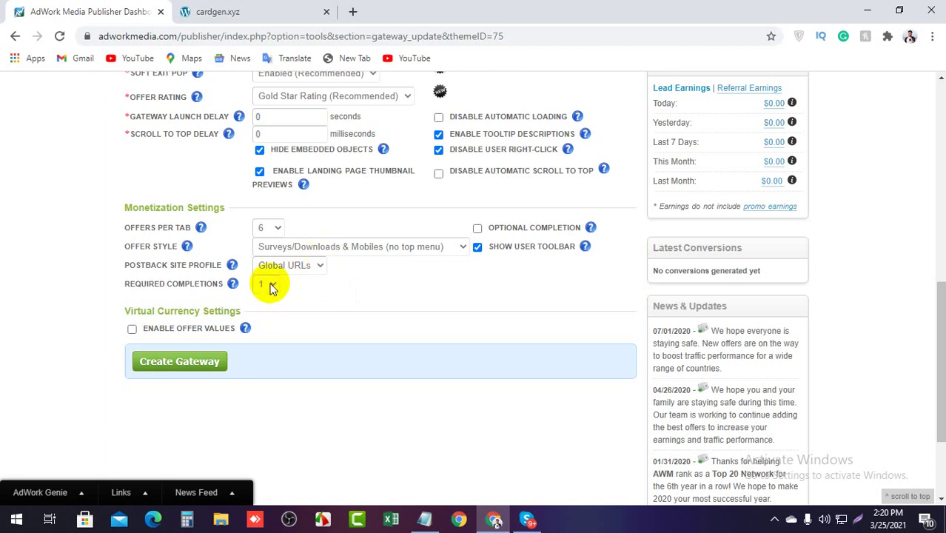
{"action": "left_click", "coordinate": [271, 286]}
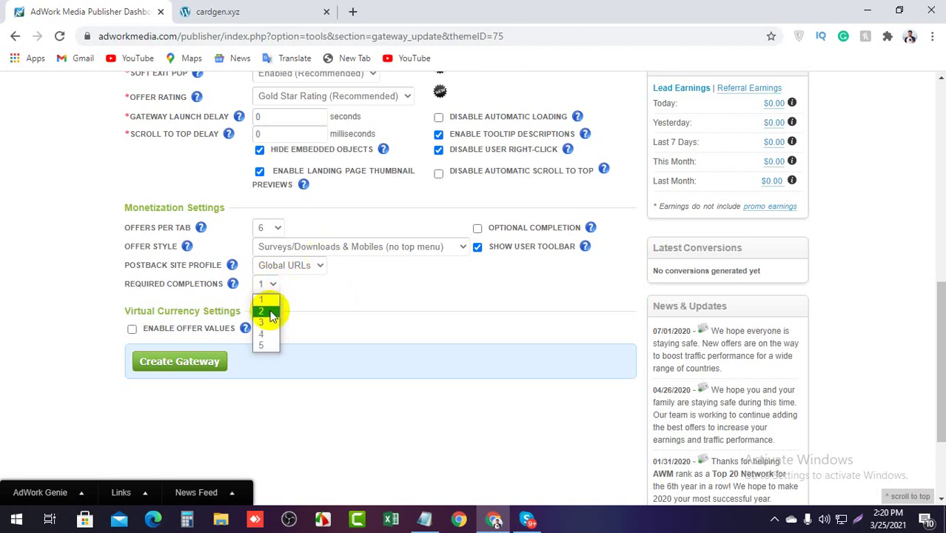
{"action": "left_click", "coordinate": [271, 314]}
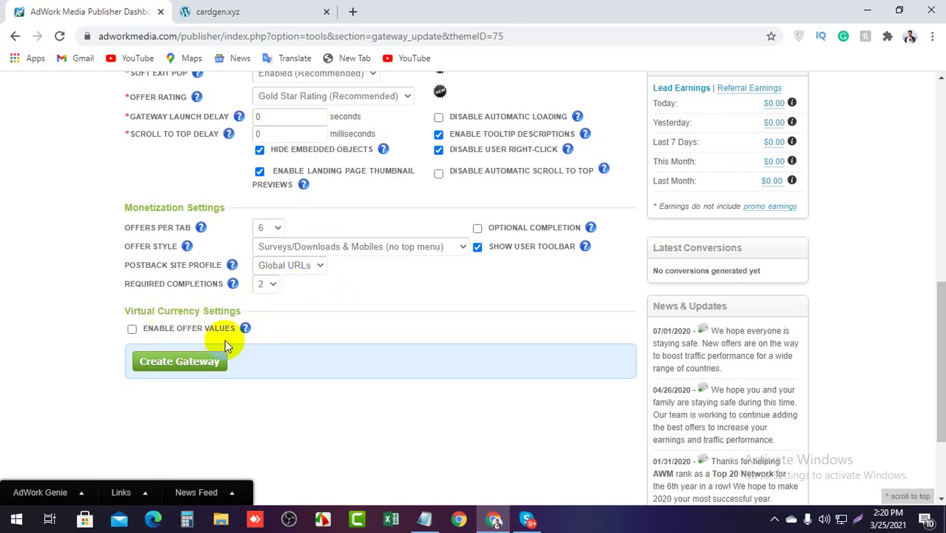
- Browse the pre-designed gateway themes in the Easy Theme Picker, from the button-link designs through to the colored Continue themes
{"action": "scroll", "coordinate": [256, 345], "scroll_direction": "up", "scroll_amount": 5}
{"action": "left_click", "coordinate": [455, 234]}
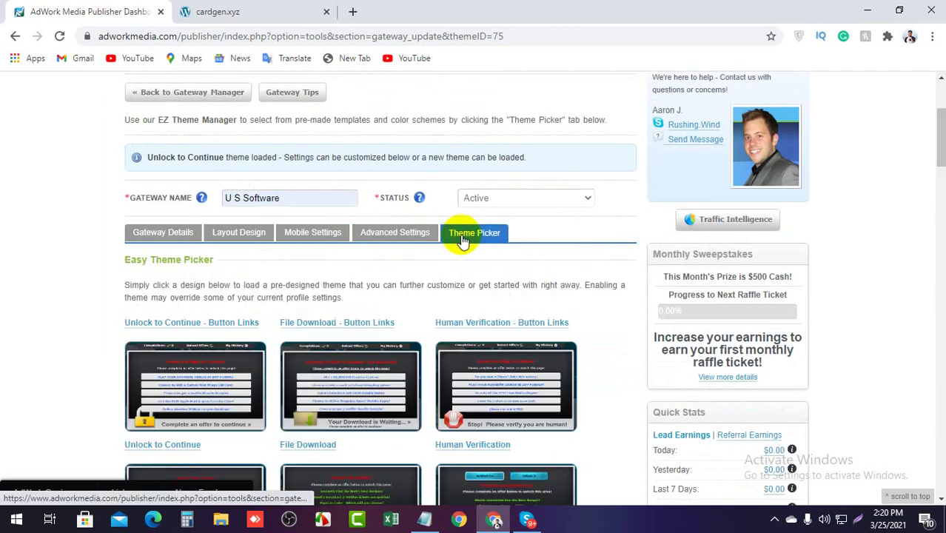
{"action": "scroll", "coordinate": [303, 330], "scroll_direction": "down", "scroll_amount": 1}
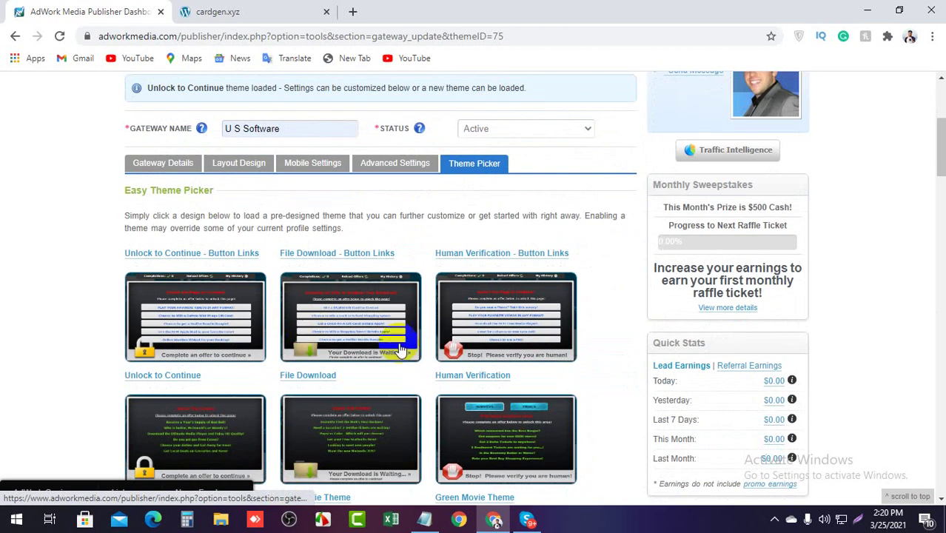
{"action": "scroll", "coordinate": [205, 375], "scroll_direction": "down", "scroll_amount": 10}
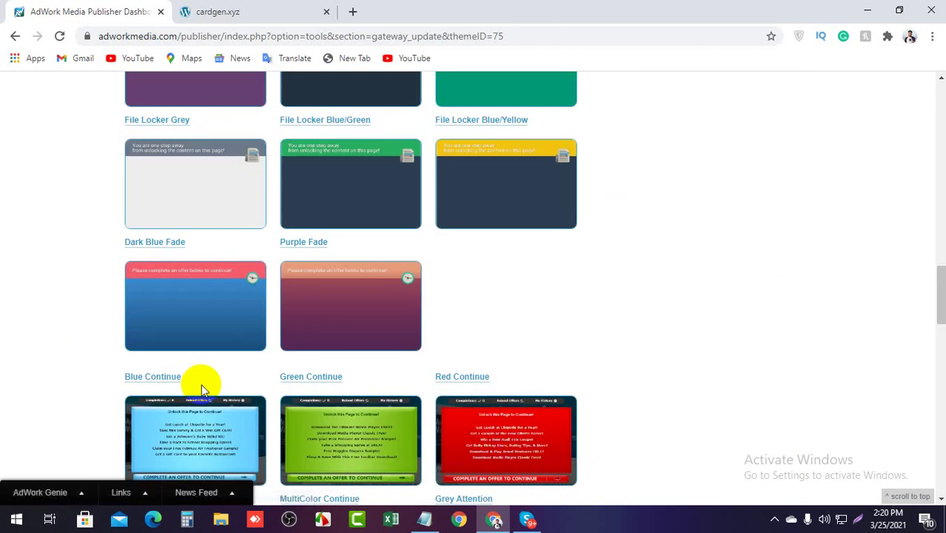
{"action": "scroll", "coordinate": [246, 331], "scroll_direction": "up", "scroll_amount": 10}
{"action": "scroll", "coordinate": [303, 245], "scroll_direction": "up", "scroll_amount": 7}
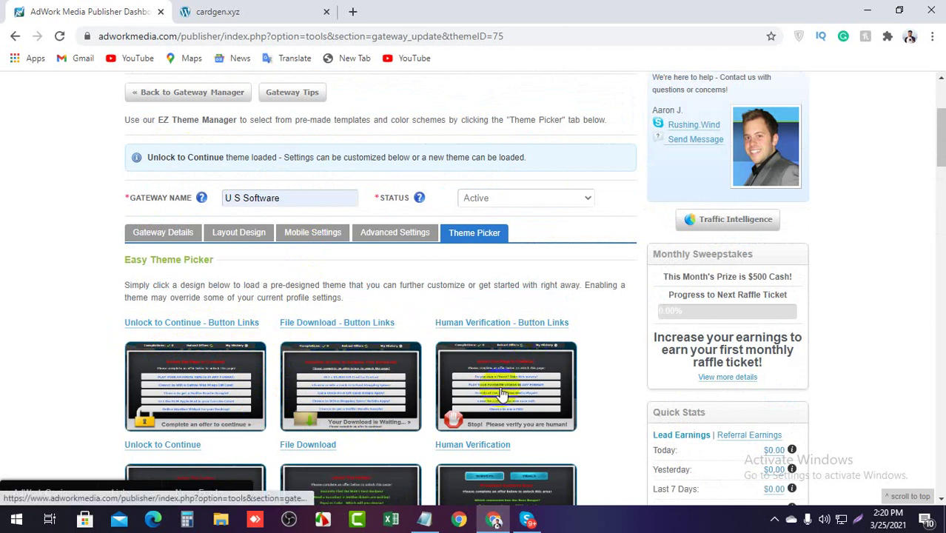
{"action": "scroll", "coordinate": [501, 392], "scroll_direction": "down", "scroll_amount": 1}
{"action": "scroll", "coordinate": [489, 333], "scroll_direction": "down", "scroll_amount": 5}
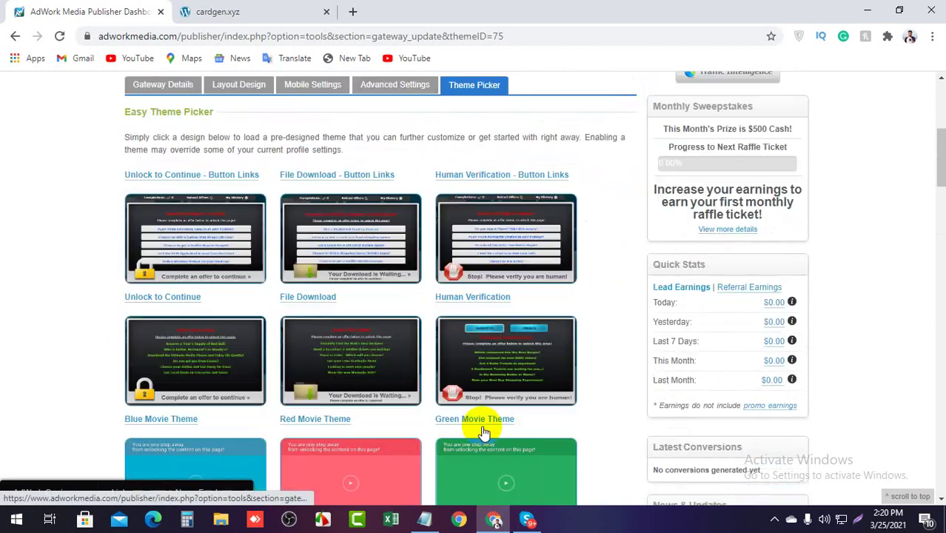
{"action": "scroll", "coordinate": [504, 425], "scroll_direction": "down", "scroll_amount": 11}
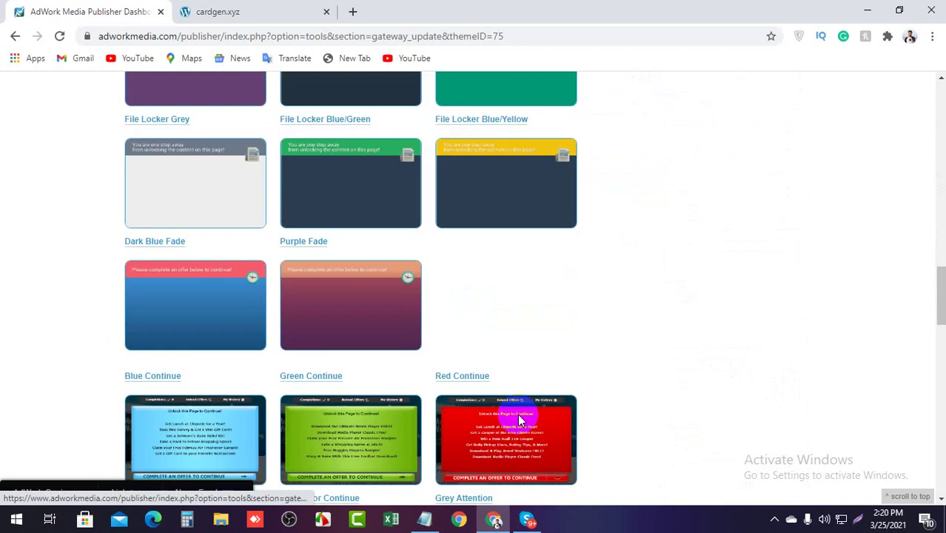
{"action": "scroll", "coordinate": [514, 422], "scroll_direction": "up", "scroll_amount": 8}
{"action": "scroll", "coordinate": [515, 429], "scroll_direction": "up", "scroll_amount": 8}
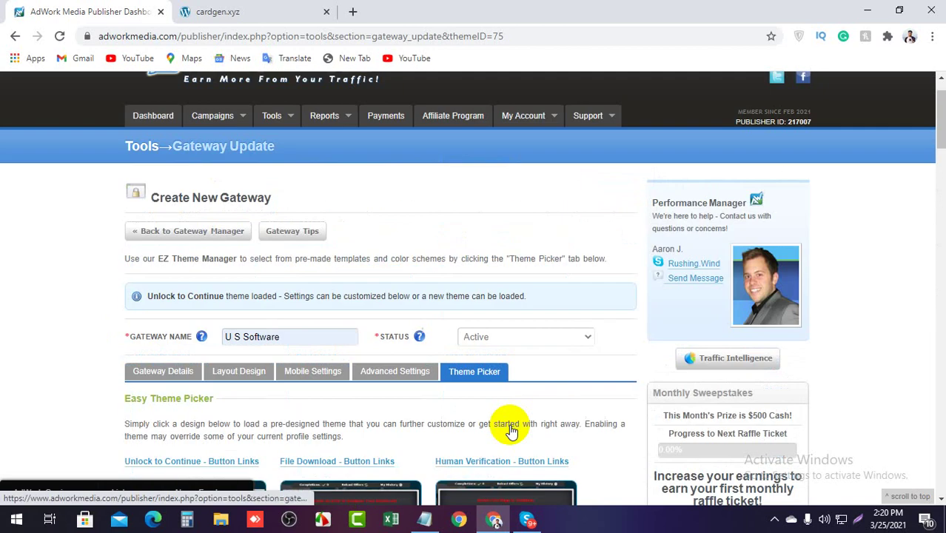
- Return to the advanced settings, check the configured options and create the U S Software gateway
{"action": "left_click", "coordinate": [370, 383]}
{"action": "scroll", "coordinate": [233, 434], "scroll_direction": "down", "scroll_amount": 4}
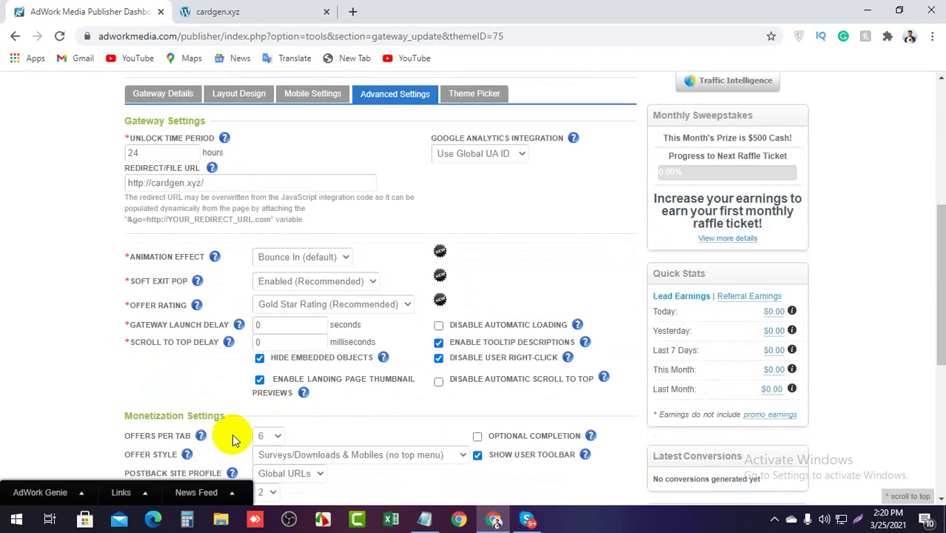
{"action": "scroll", "coordinate": [233, 433], "scroll_direction": "up", "scroll_amount": 5}
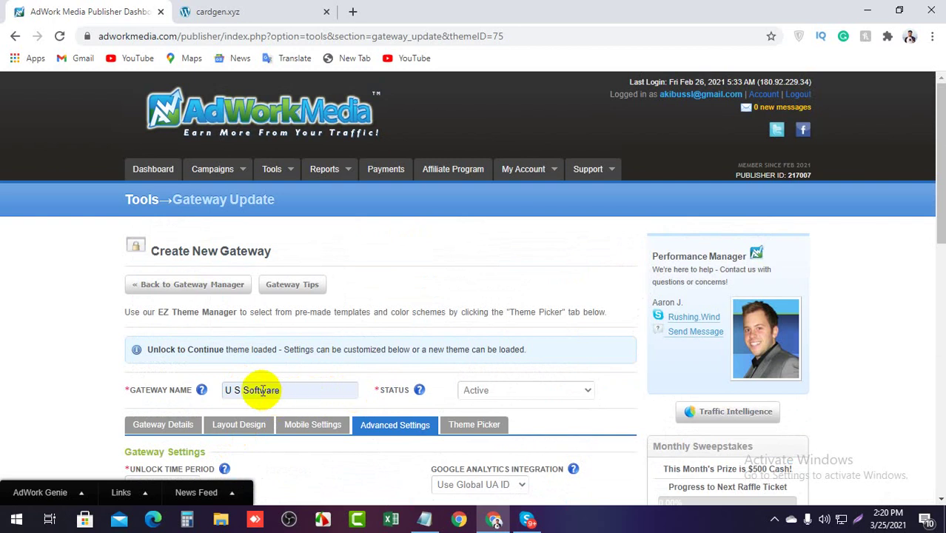
{"action": "scroll", "coordinate": [253, 400], "scroll_direction": "down", "scroll_amount": 12}
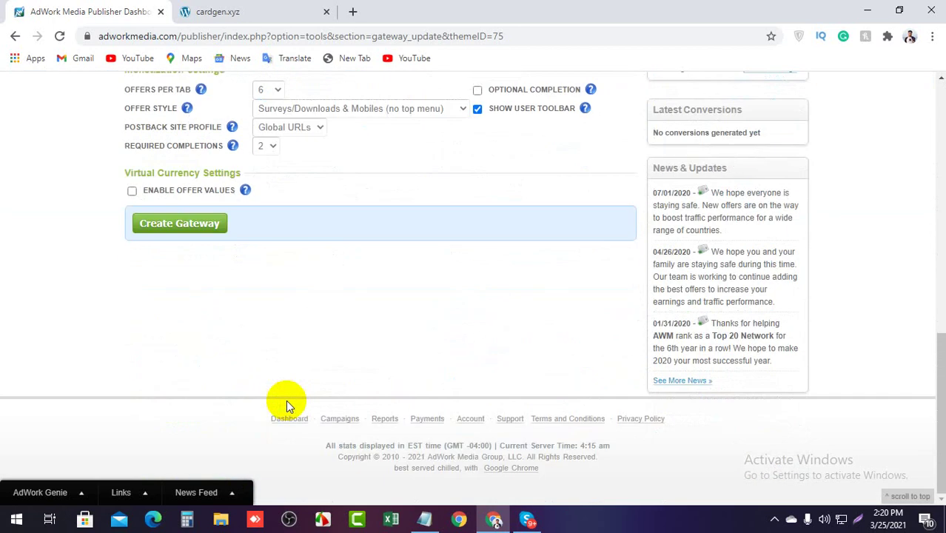
{"action": "left_click", "coordinate": [203, 234]}
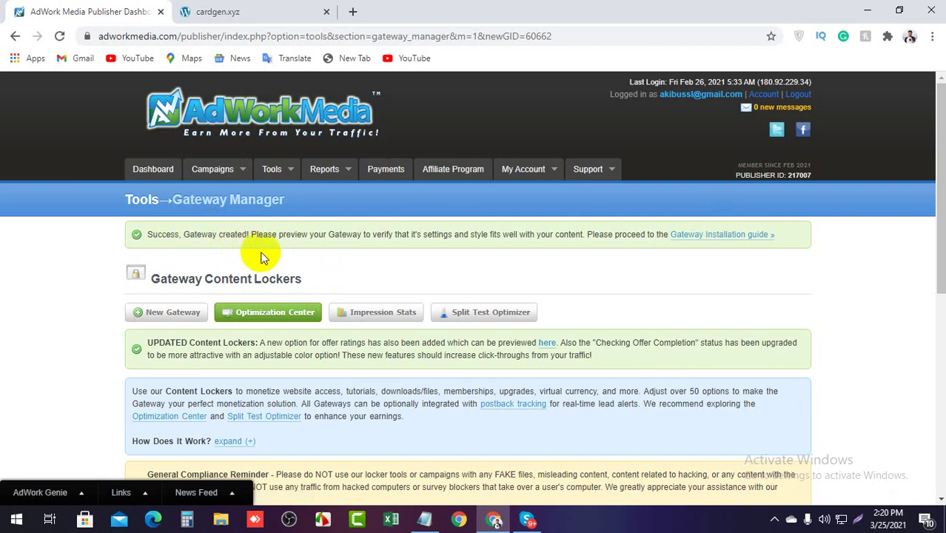
- Look over the gateway list in the Gateway Manager and reopen the Content Locker page
{"action": "scroll", "coordinate": [287, 307], "scroll_direction": "down", "scroll_amount": 6}
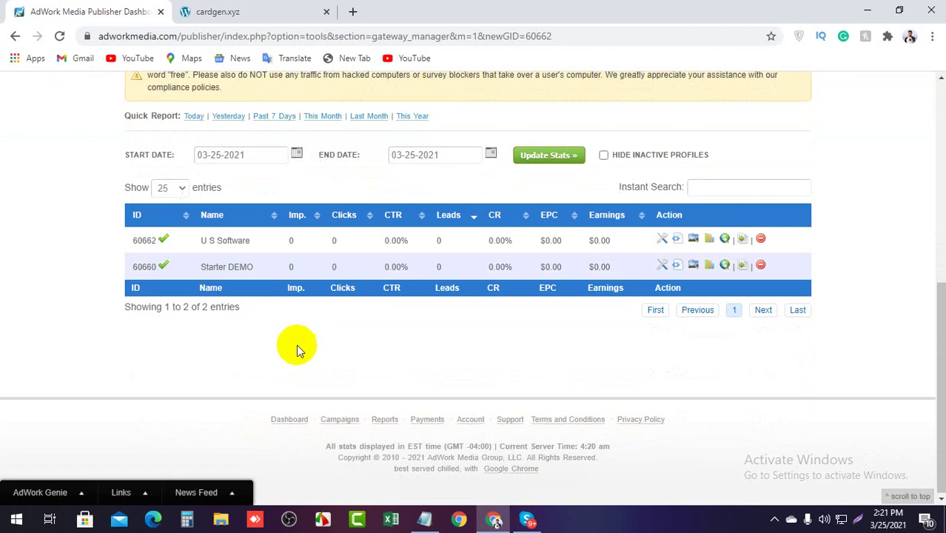
{"action": "scroll", "coordinate": [274, 337], "scroll_direction": "up", "scroll_amount": 6}
{"action": "scroll", "coordinate": [330, 351], "scroll_direction": "down", "scroll_amount": 6}
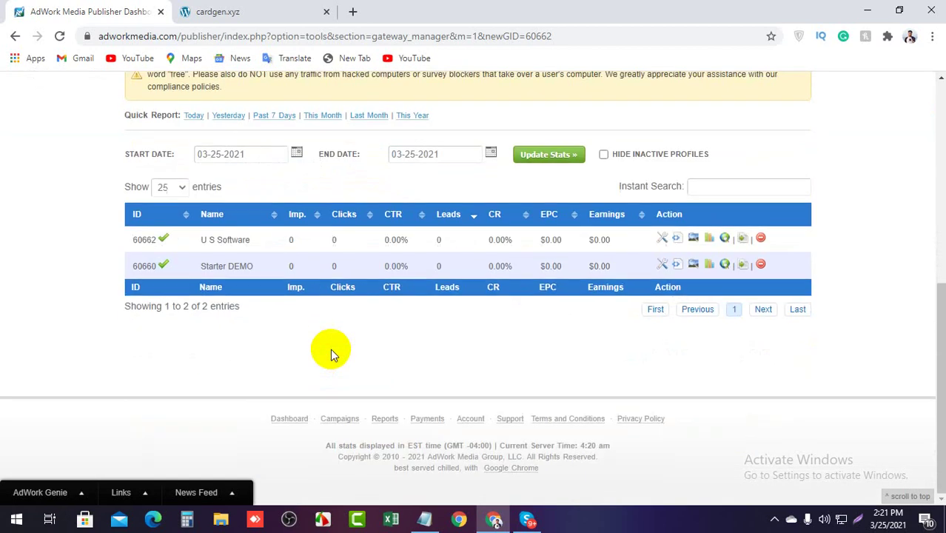
{"action": "scroll", "coordinate": [267, 316], "scroll_direction": "up", "scroll_amount": 5}
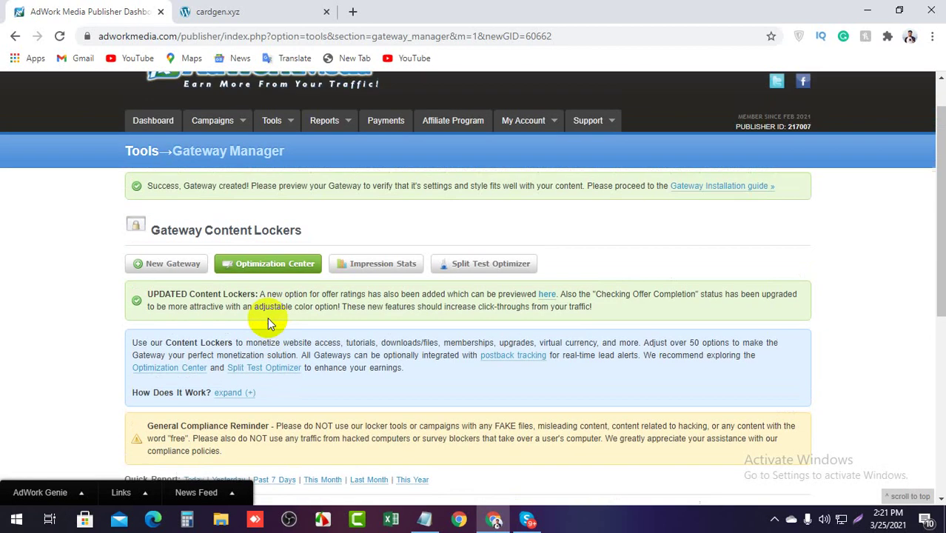
{"action": "scroll", "coordinate": [267, 318], "scroll_direction": "up", "scroll_amount": 1}
{"action": "mouse_move", "coordinate": [288, 168]}
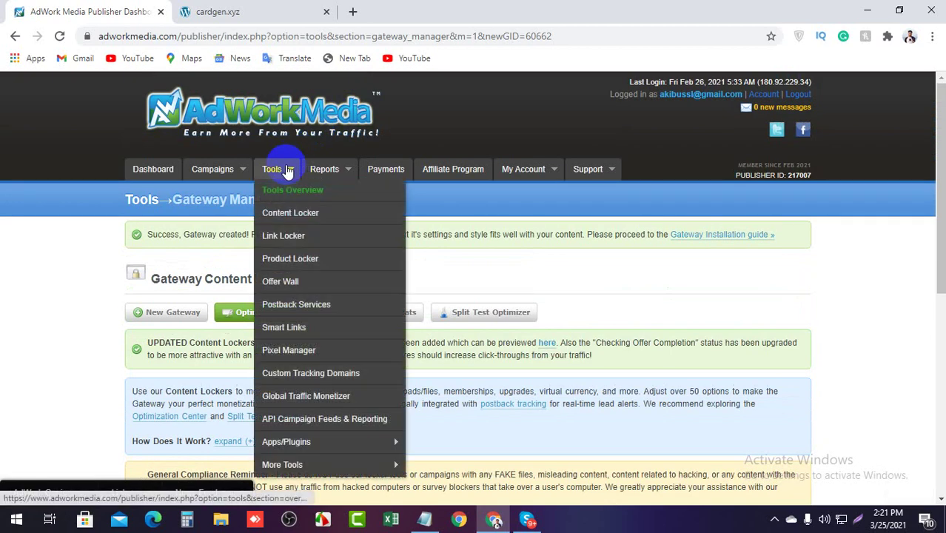
{"action": "left_click", "coordinate": [305, 221]}
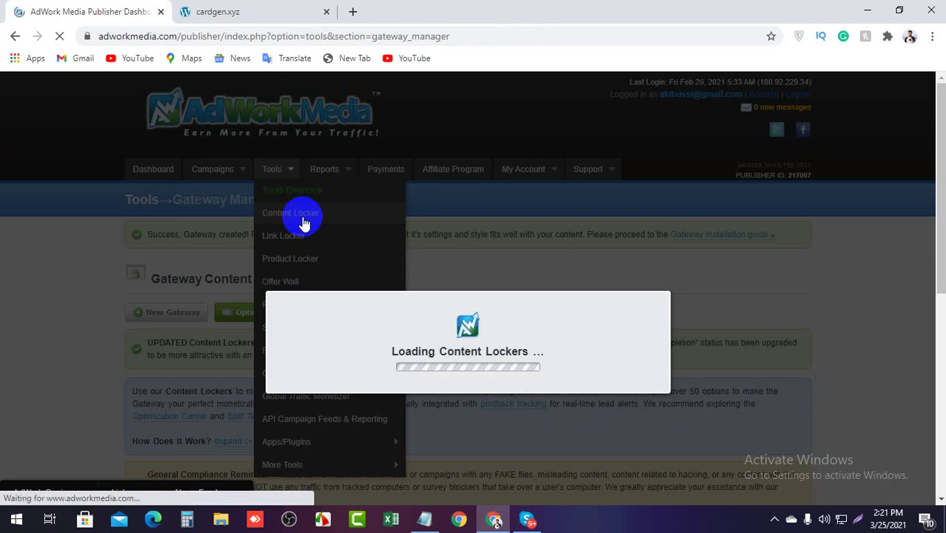
- Open the installation code page of the U S Software gateway and read through its JavaScript code
{"action": "scroll", "coordinate": [304, 221], "scroll_direction": "down", "scroll_amount": 3}
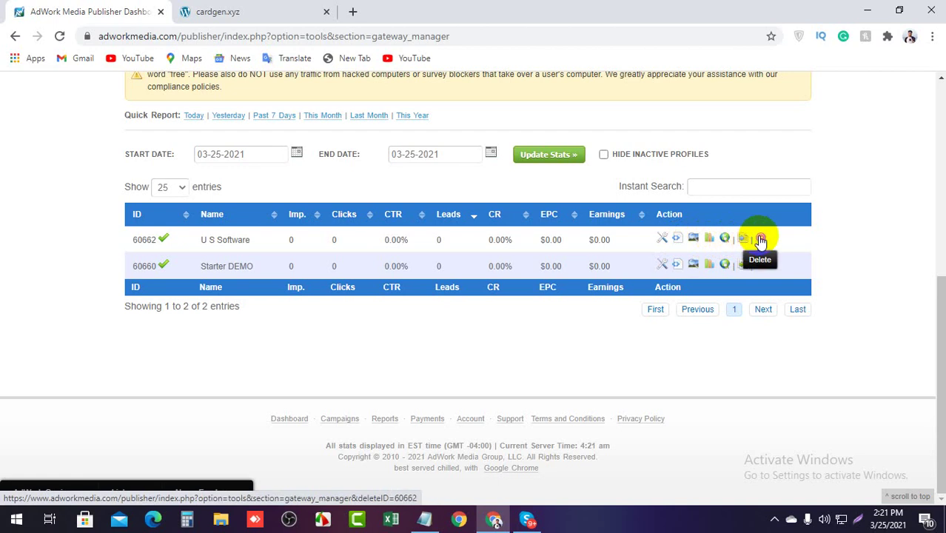
{"action": "left_click", "coordinate": [678, 240]}
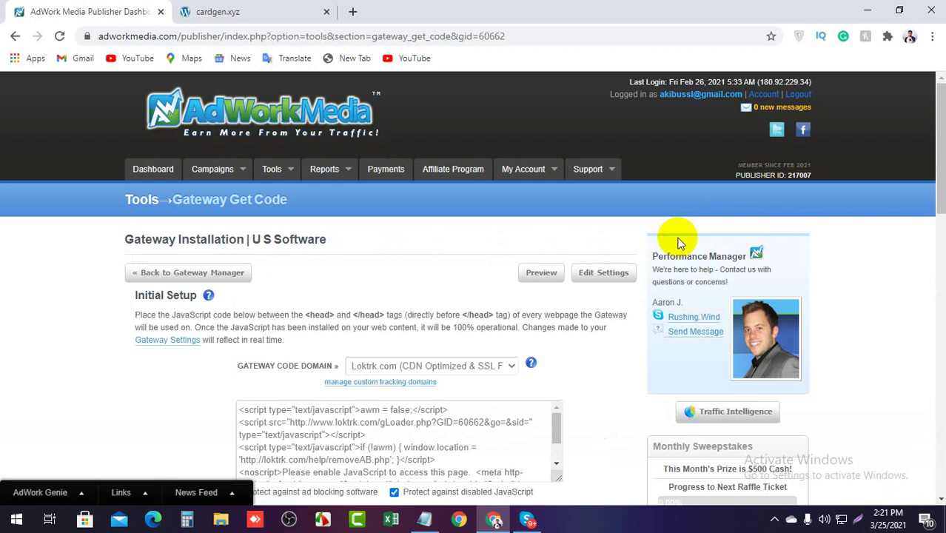
{"action": "scroll", "coordinate": [420, 394], "scroll_direction": "down", "scroll_amount": 2}
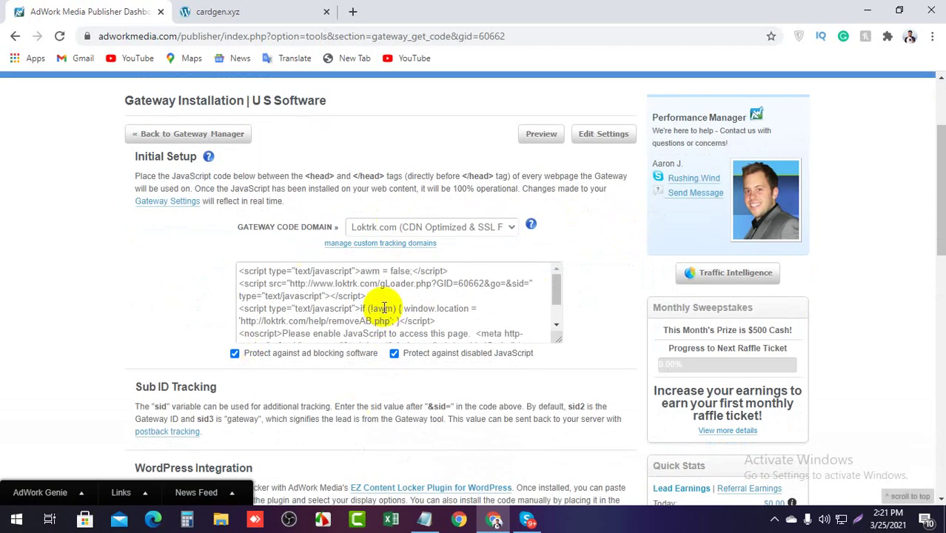
{"action": "scroll", "coordinate": [380, 307], "scroll_direction": "down", "scroll_amount": 1}
{"action": "scroll", "coordinate": [387, 297], "scroll_direction": "up", "scroll_amount": 1}
{"action": "scroll", "coordinate": [394, 315], "scroll_direction": "down", "scroll_amount": 1}
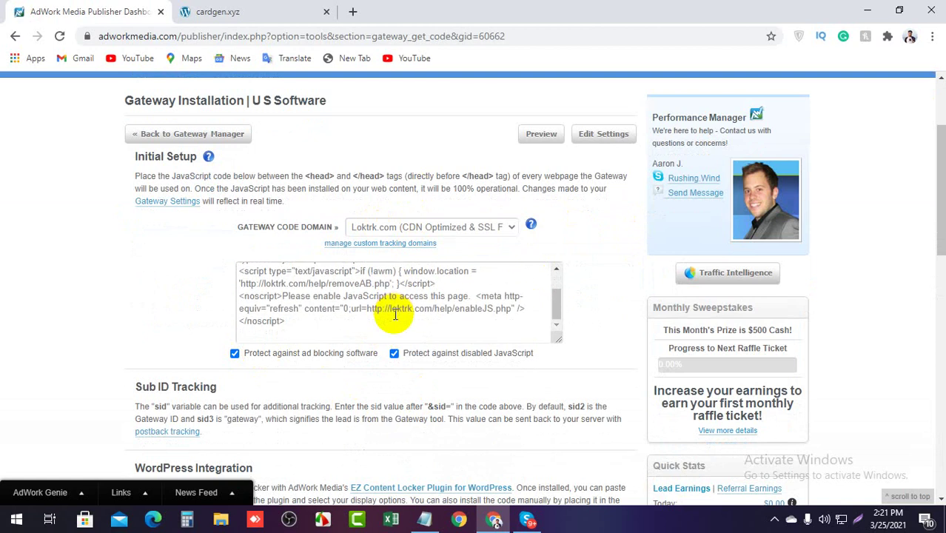
{"action": "scroll", "coordinate": [395, 314], "scroll_direction": "up", "scroll_amount": 1}
{"action": "scroll", "coordinate": [390, 312], "scroll_direction": "down", "scroll_amount": 1}
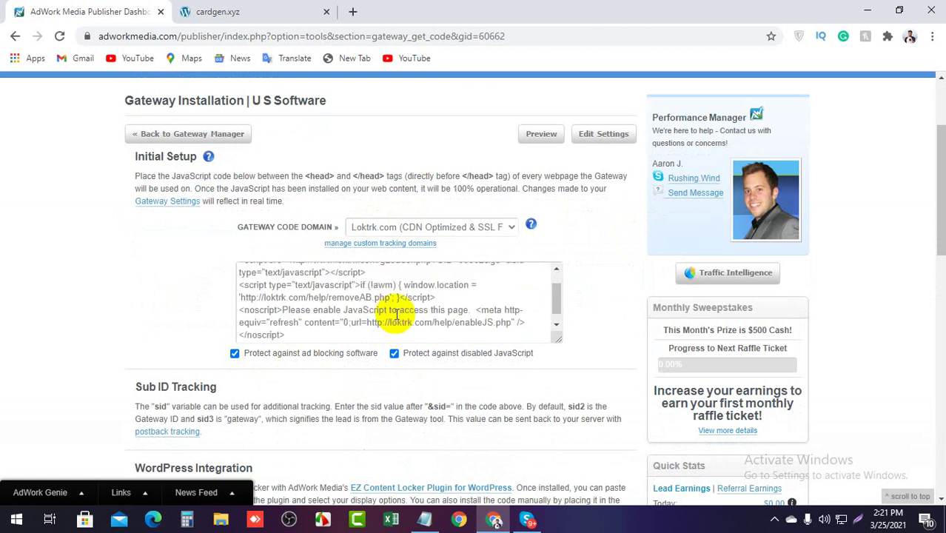
{"action": "scroll", "coordinate": [396, 313], "scroll_direction": "up", "scroll_amount": 1}
{"action": "scroll", "coordinate": [445, 326], "scroll_direction": "up", "scroll_amount": 2}
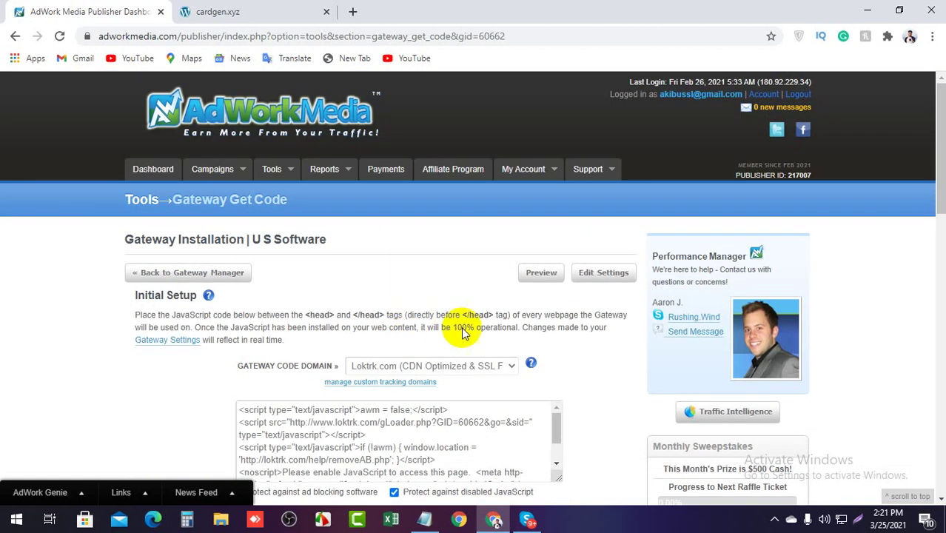
- Preview the U S Software gateway in a new tab, look over the cardgen.xyz page and close the extra tab
{"action": "right_click", "coordinate": [541, 282]}
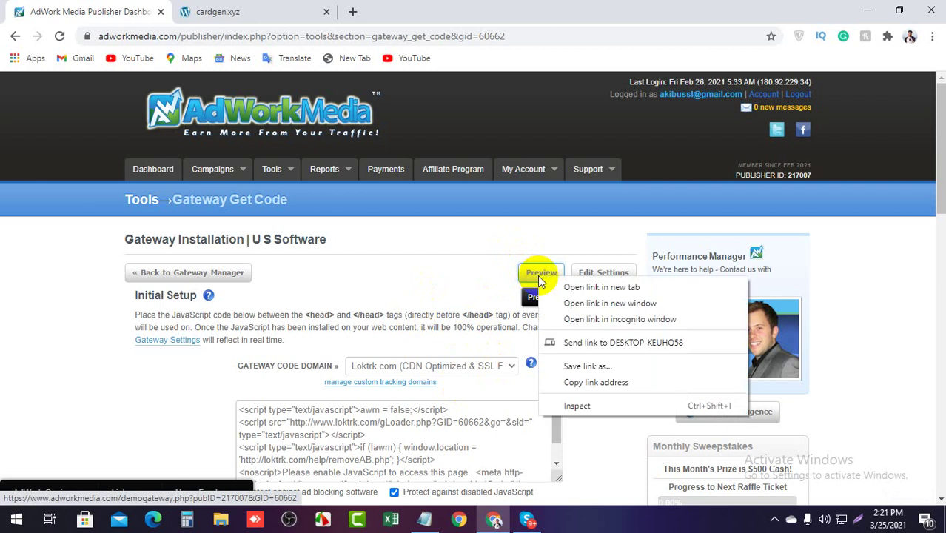
{"action": "left_click", "coordinate": [570, 285]}
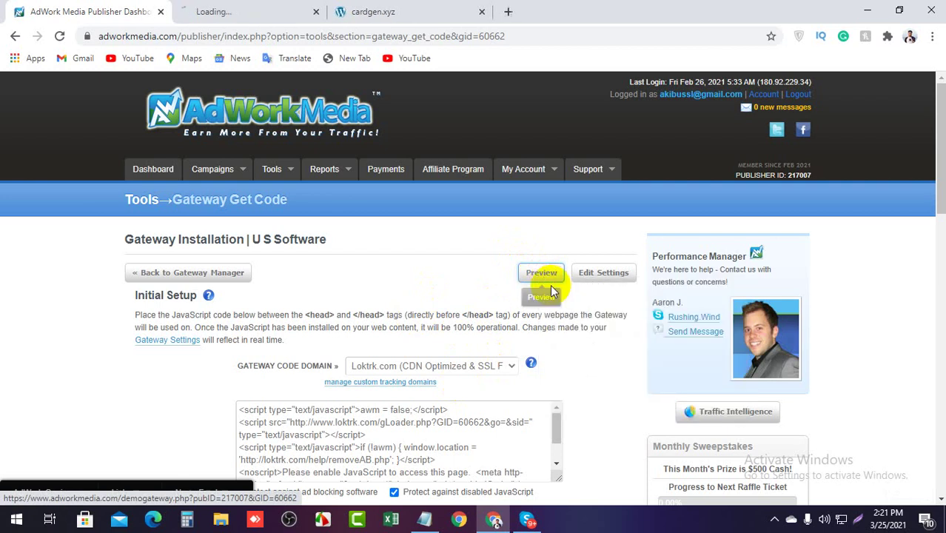
{"action": "left_click", "coordinate": [296, 10]}
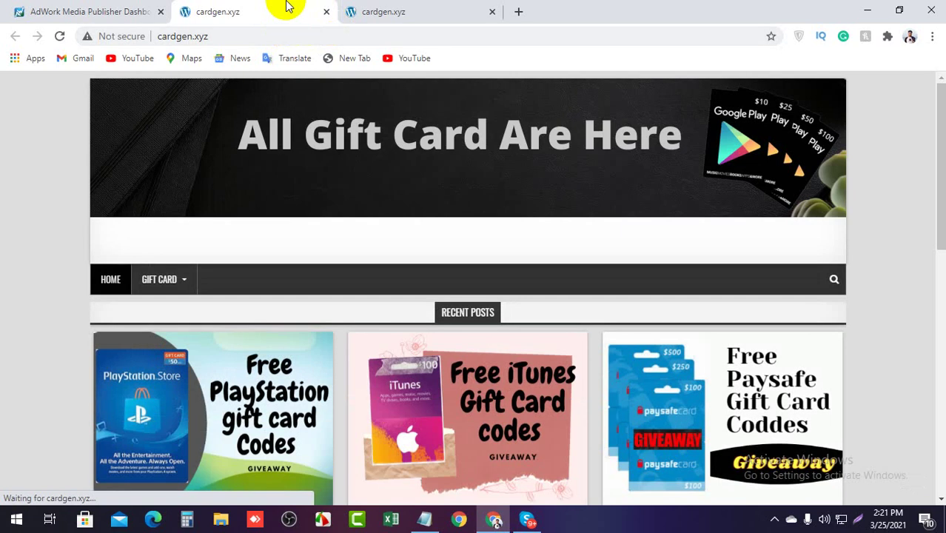
{"action": "scroll", "coordinate": [311, 251], "scroll_direction": "down", "scroll_amount": 7}
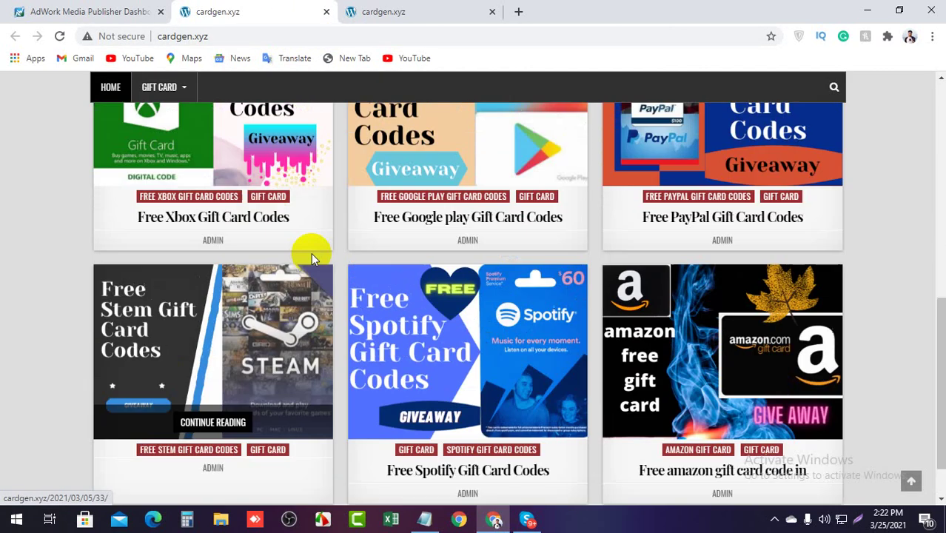
{"action": "scroll", "coordinate": [310, 255], "scroll_direction": "up", "scroll_amount": 8}
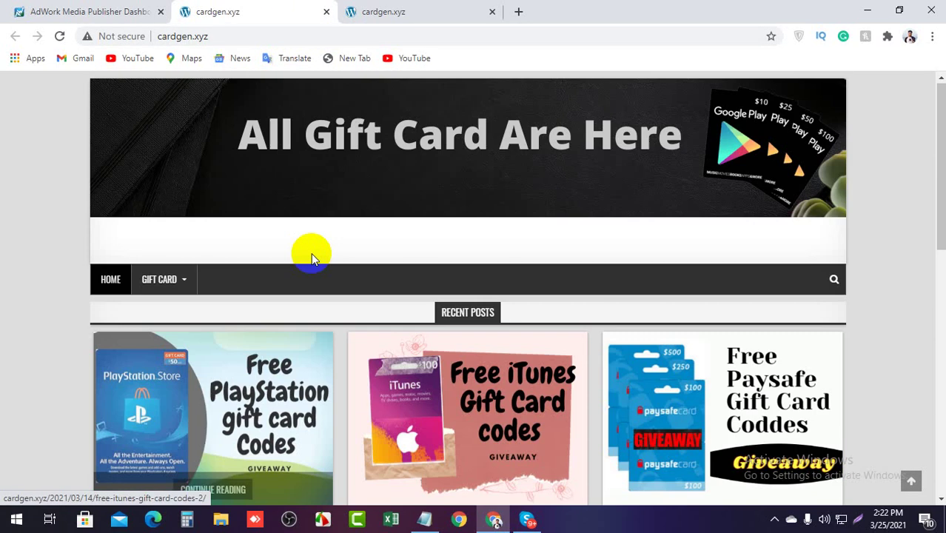
{"action": "left_click", "coordinate": [60, 36]}
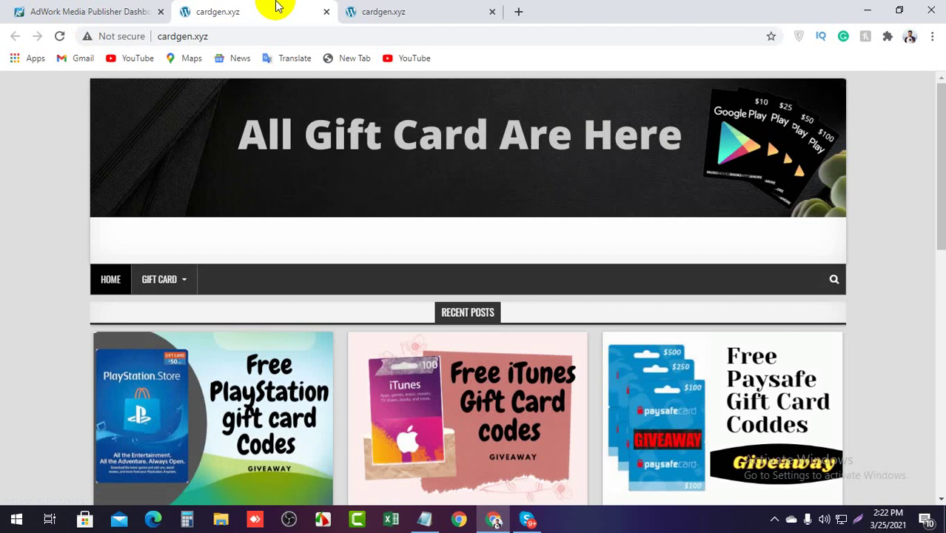
{"action": "left_click", "coordinate": [492, 12]}
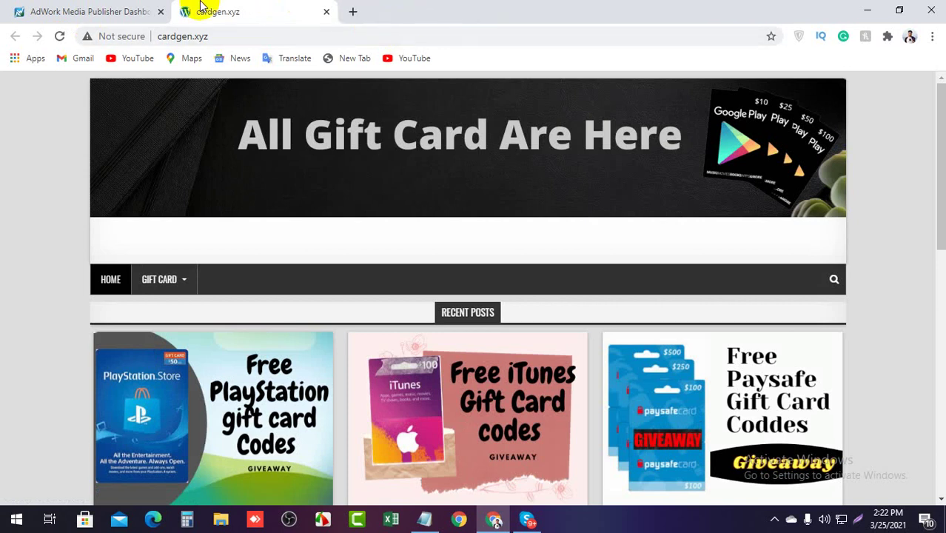
- Return to the gateway installation page, open the preview in a new tab again and check the page it loads
{"action": "left_click", "coordinate": [144, 11]}
{"action": "right_click", "coordinate": [541, 278]}
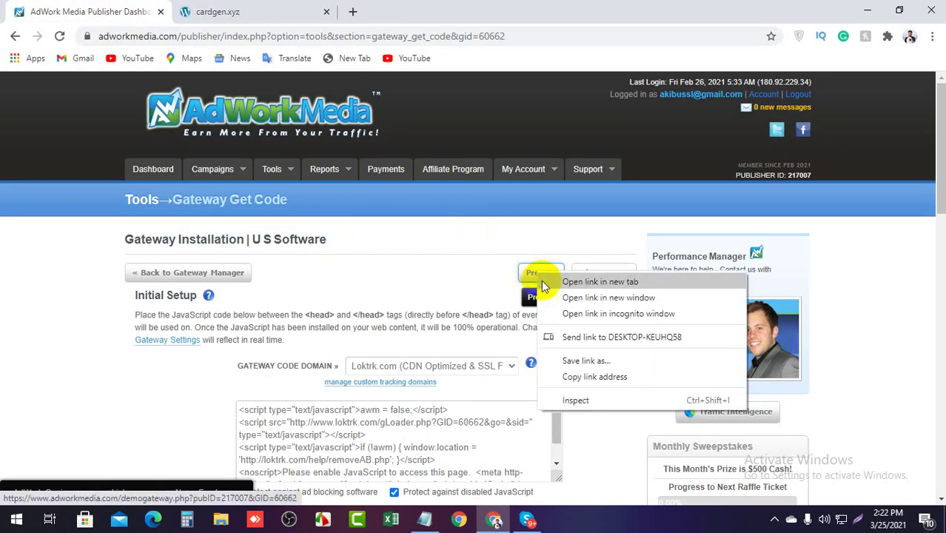
{"action": "left_click", "coordinate": [544, 283]}
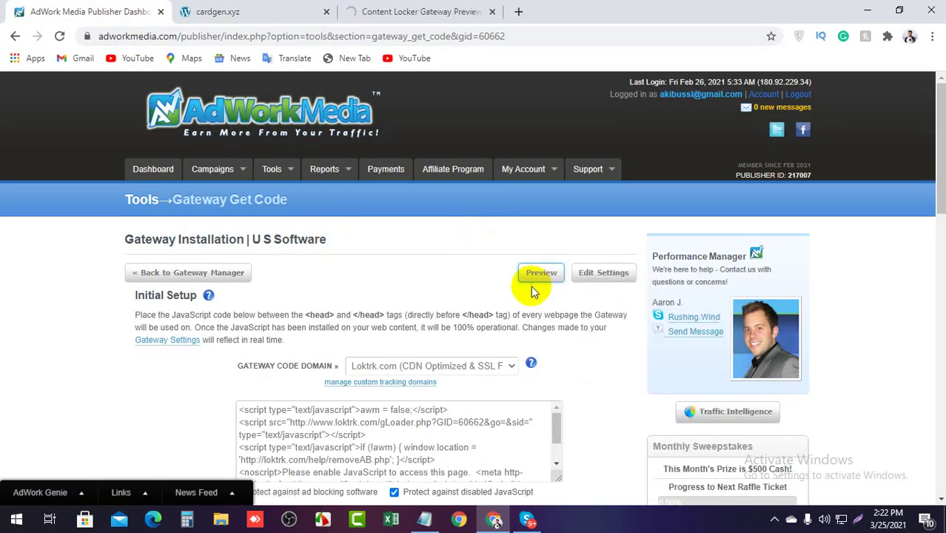
{"action": "left_click", "coordinate": [383, 11]}
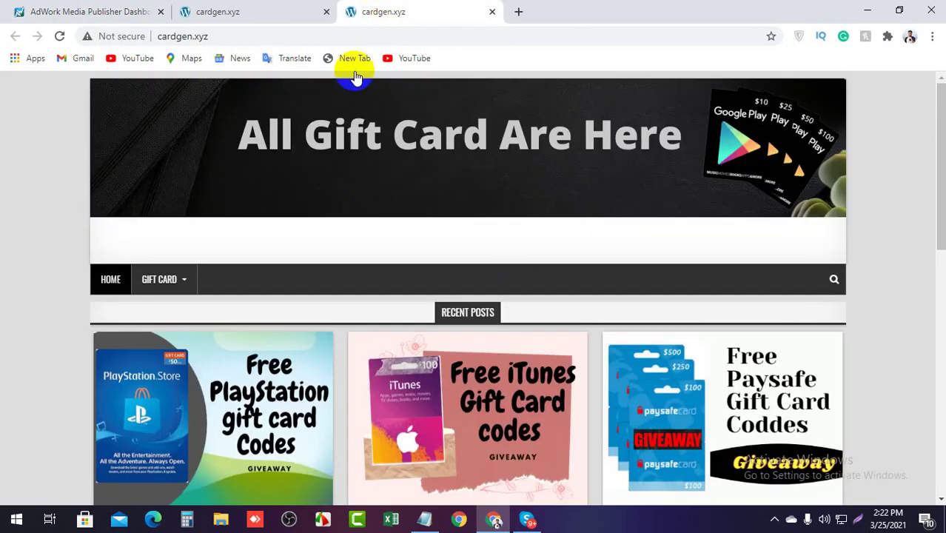
- Examine the gateway's installation instructions, including Sub ID Tracking, WordPress Integration, Blogger Integration and custom redirection
{"action": "left_click", "coordinate": [85, 11]}
{"action": "scroll", "coordinate": [375, 383], "scroll_direction": "down", "scroll_amount": 4}
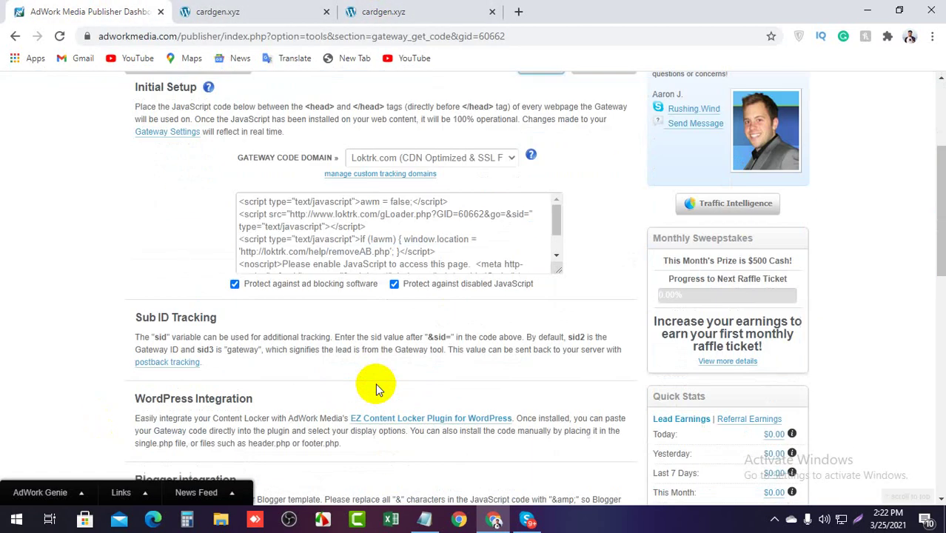
{"action": "scroll", "coordinate": [412, 405], "scroll_direction": "down", "scroll_amount": 1}
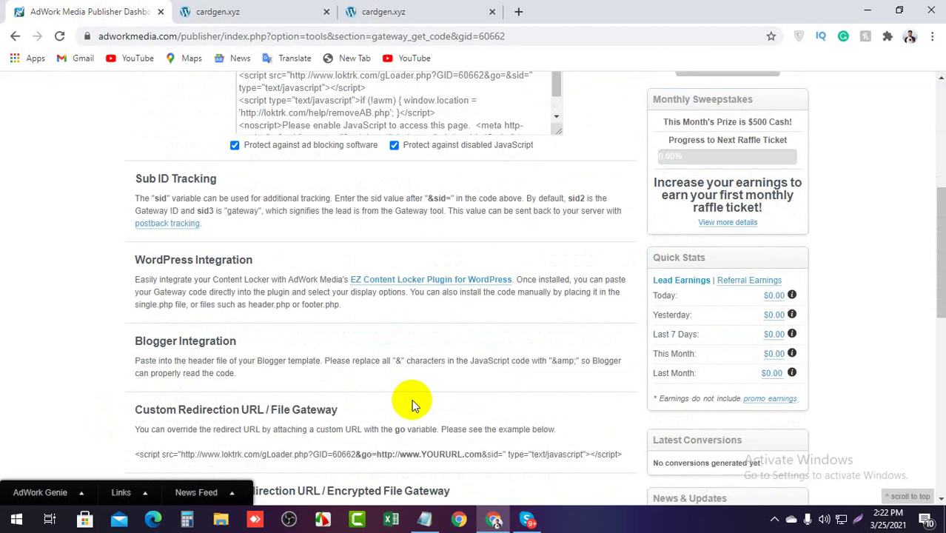
{"action": "scroll", "coordinate": [411, 405], "scroll_direction": "down", "scroll_amount": 3}
{"action": "scroll", "coordinate": [411, 405], "scroll_direction": "up", "scroll_amount": 6}
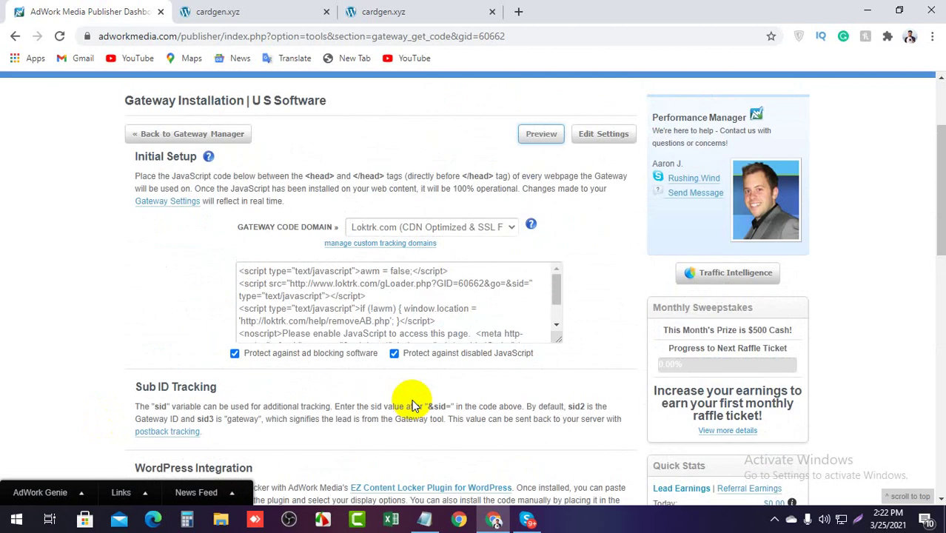
{"action": "scroll", "coordinate": [412, 402], "scroll_direction": "down", "scroll_amount": 3}
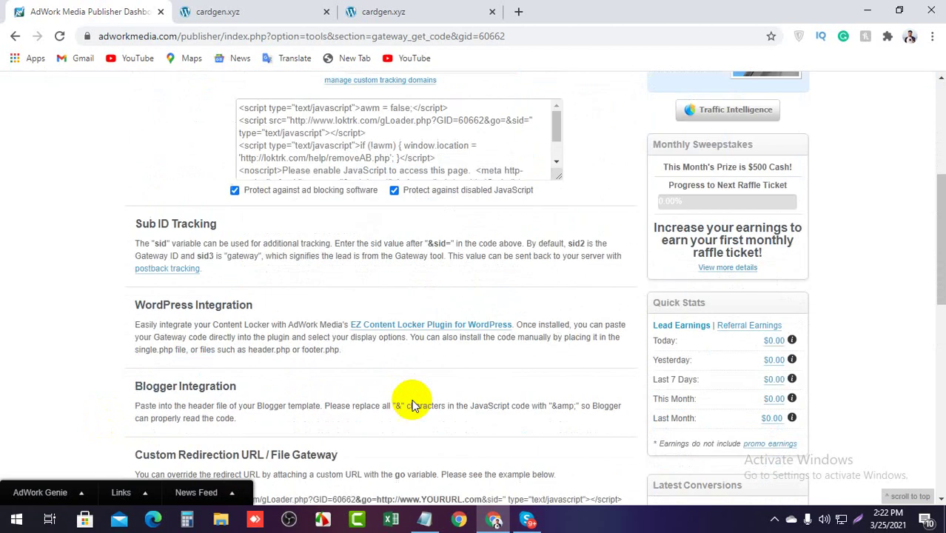
{"action": "scroll", "coordinate": [412, 401], "scroll_direction": "up", "scroll_amount": 5}
{"action": "left_click", "coordinate": [248, 9]}
{"action": "left_click", "coordinate": [53, 6]}
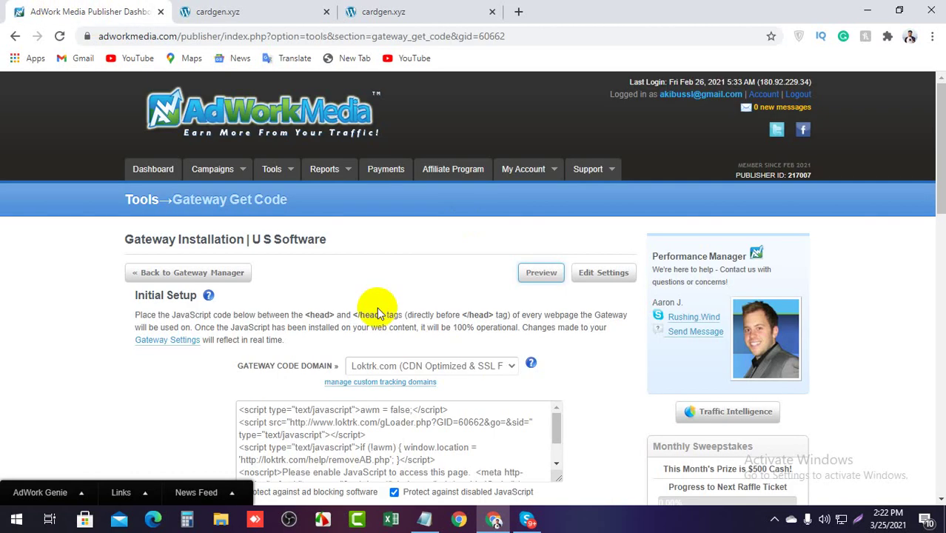
{"action": "scroll", "coordinate": [377, 308], "scroll_direction": "down", "scroll_amount": 3}
{"action": "scroll", "coordinate": [374, 304], "scroll_direction": "down", "scroll_amount": 3}
{"action": "scroll", "coordinate": [374, 304], "scroll_direction": "up", "scroll_amount": 6}
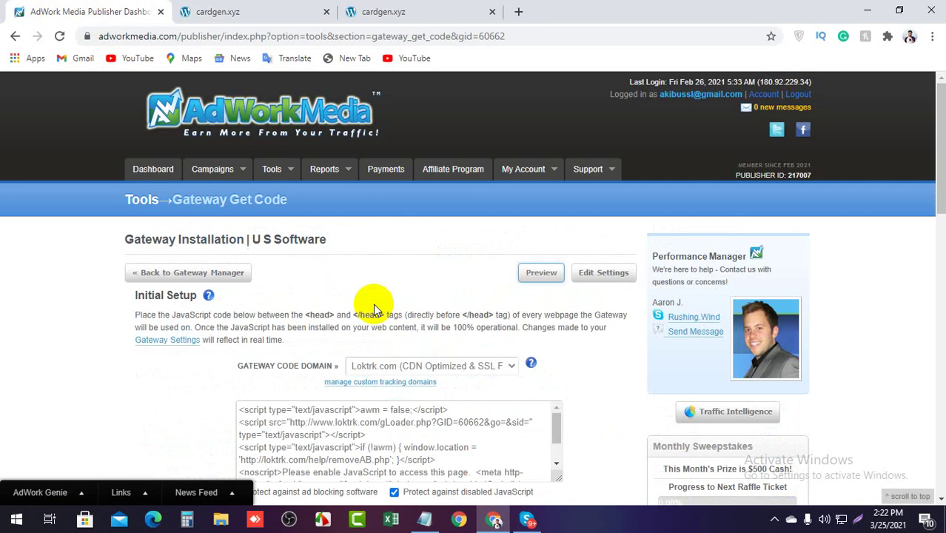
- Go back to the Content Locker list and open the U S Software gateway's settings for editing
{"action": "left_click", "coordinate": [281, 173]}
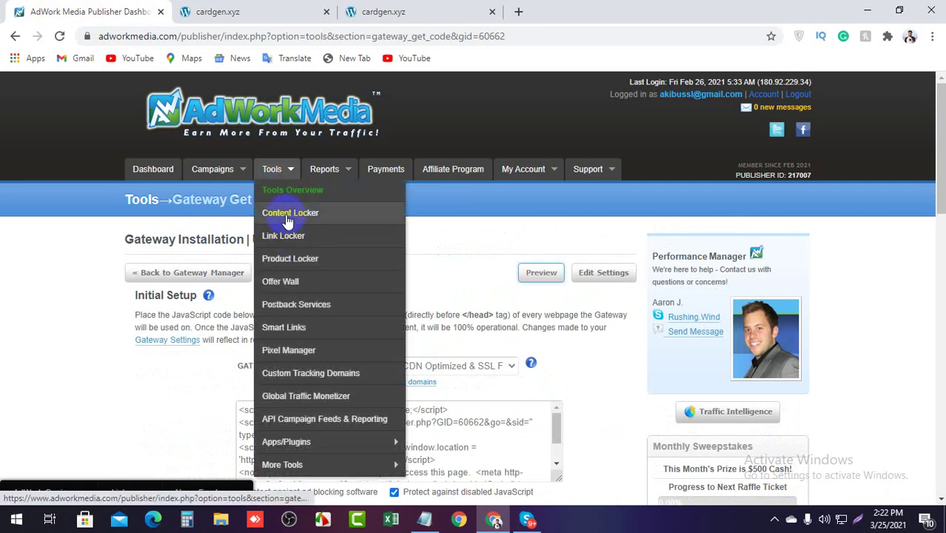
{"action": "left_click", "coordinate": [289, 215]}
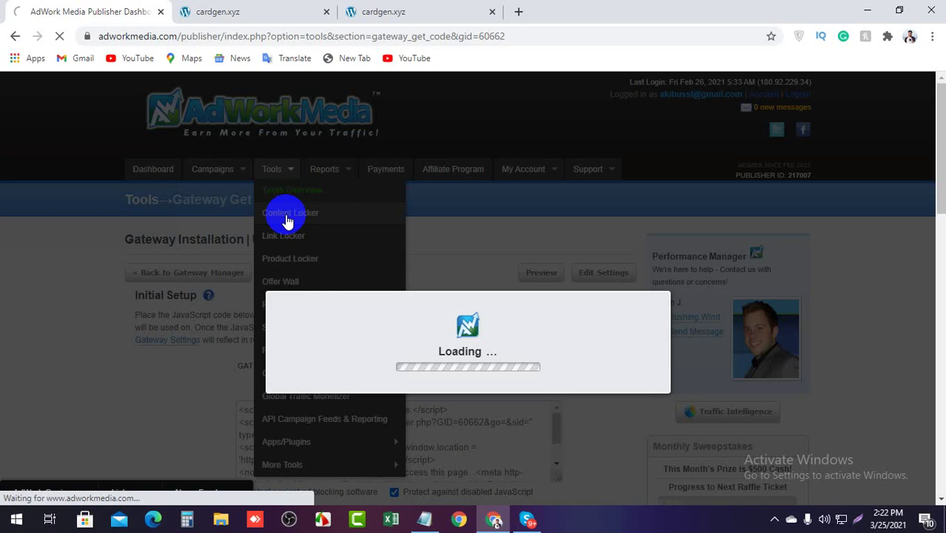
{"action": "scroll", "coordinate": [423, 310], "scroll_direction": "down", "scroll_amount": 6}
{"action": "scroll", "coordinate": [581, 353], "scroll_direction": "up", "scroll_amount": 2}
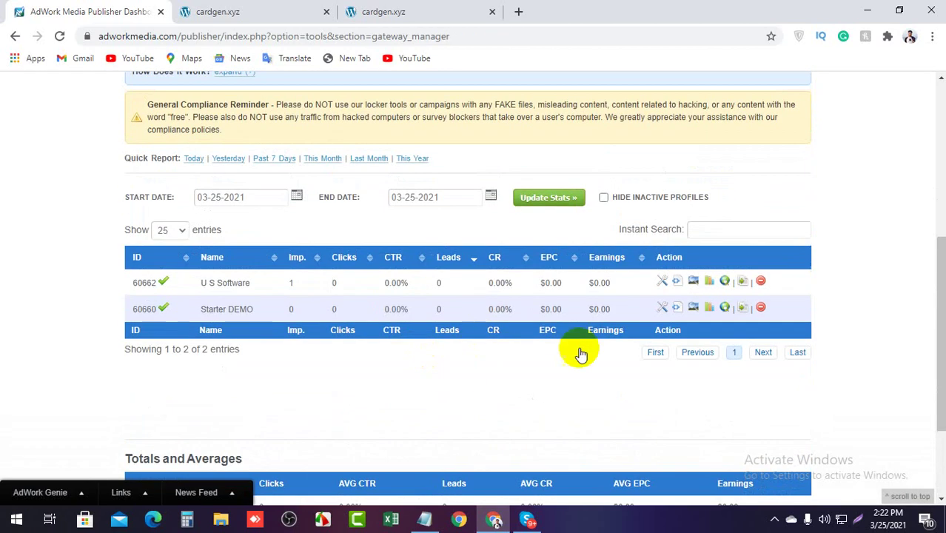
{"action": "left_click", "coordinate": [661, 281]}
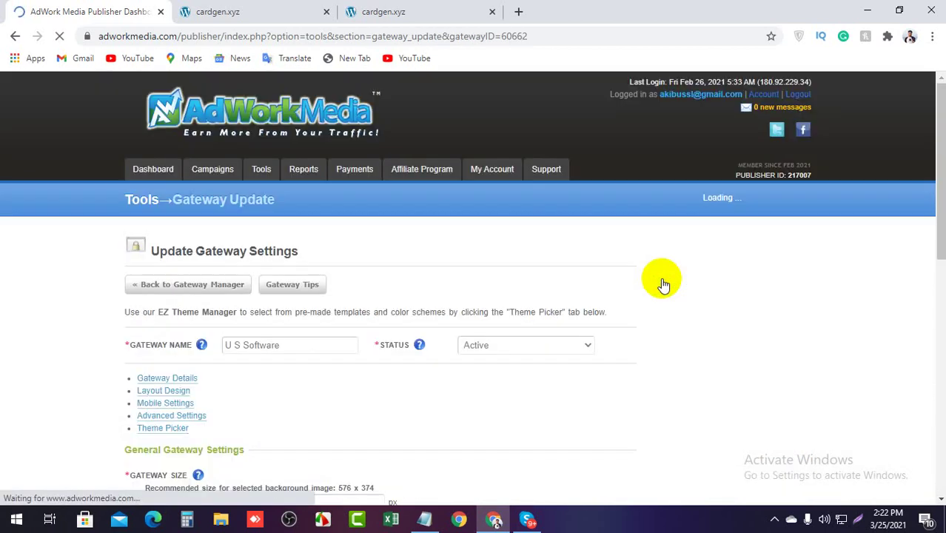
- Clear the Redirect/File URL in the gateway's advanced settings and update the gateway
{"action": "scroll", "coordinate": [253, 353], "scroll_direction": "down", "scroll_amount": 3}
{"action": "left_click", "coordinate": [314, 172]}
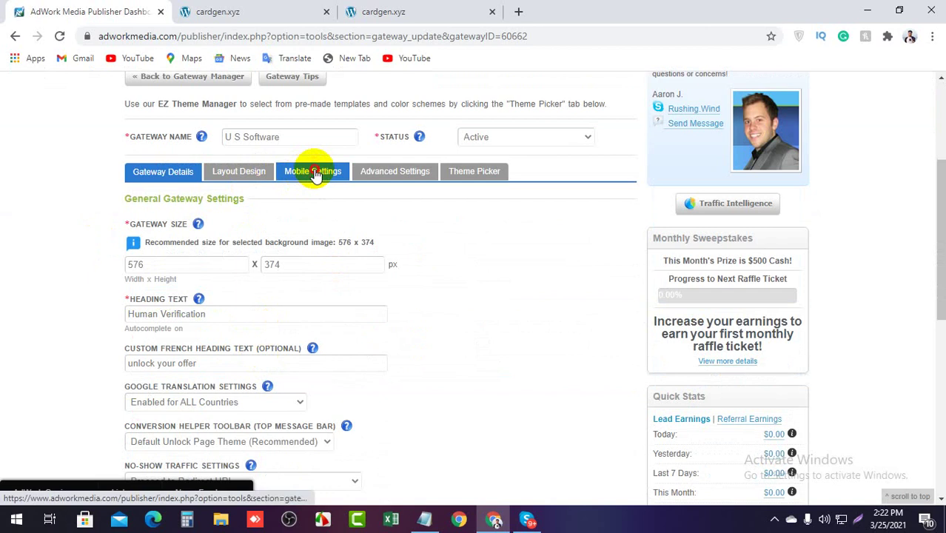
{"action": "left_click", "coordinate": [370, 171]}
{"action": "left_click_drag", "start_coordinate": [222, 261], "coordinate": [139, 258]}
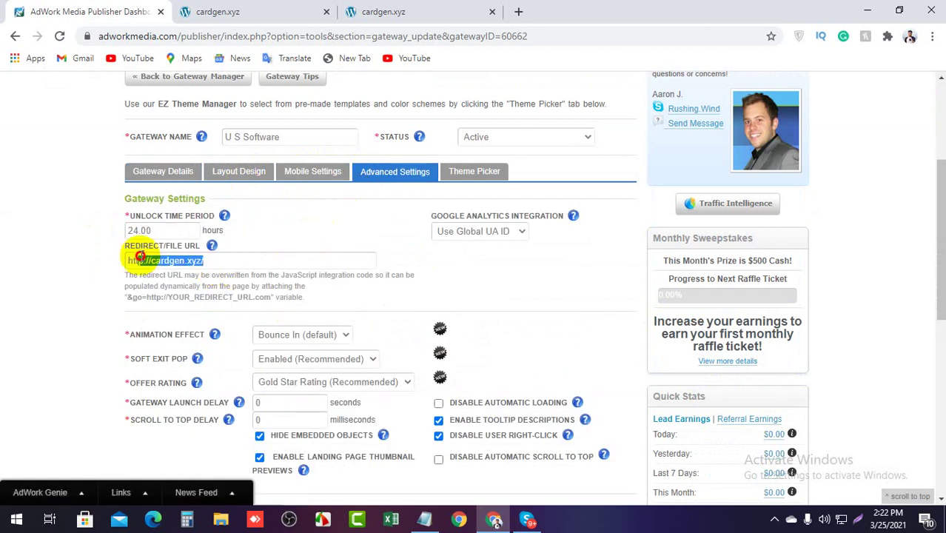
{"action": "key", "text": "BackSpace"}
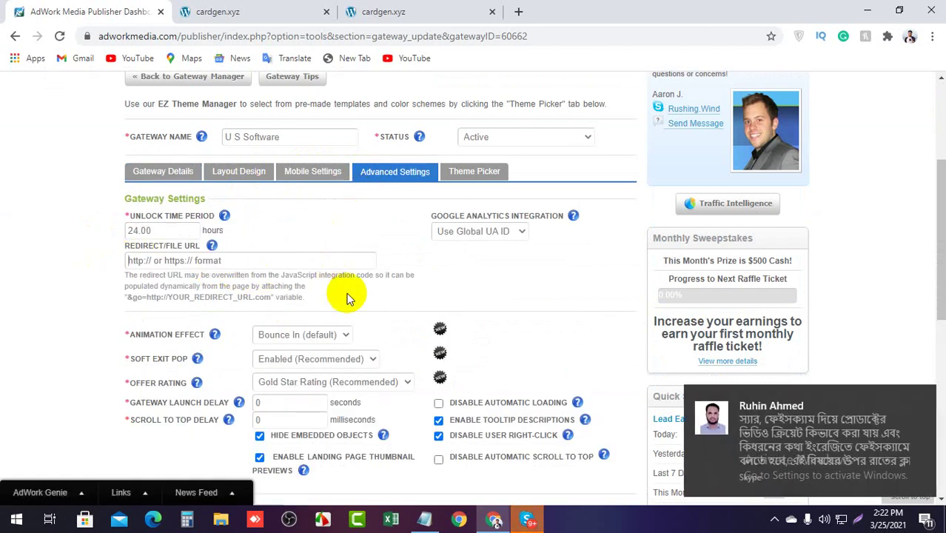
{"action": "scroll", "coordinate": [347, 296], "scroll_direction": "down", "scroll_amount": 7}
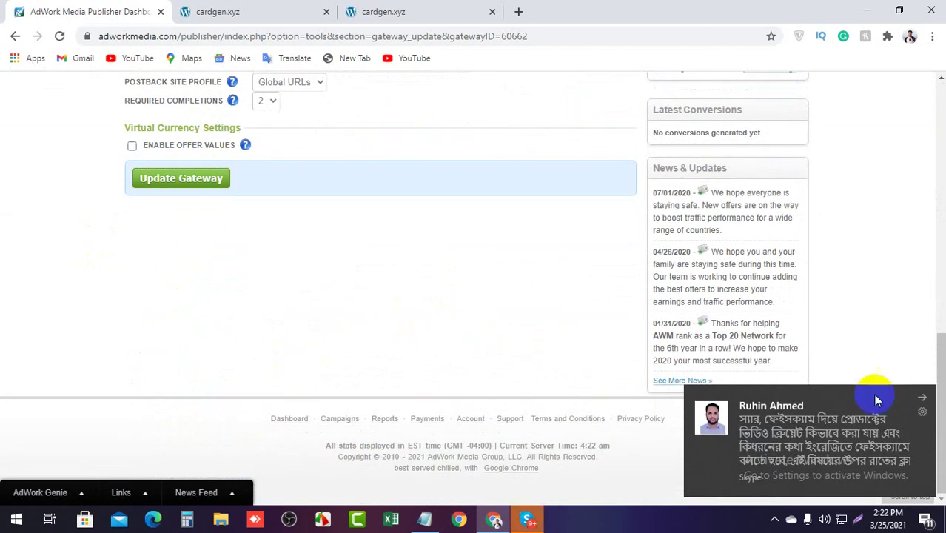
{"action": "left_click", "coordinate": [922, 402]}
{"action": "left_click", "coordinate": [190, 180]}
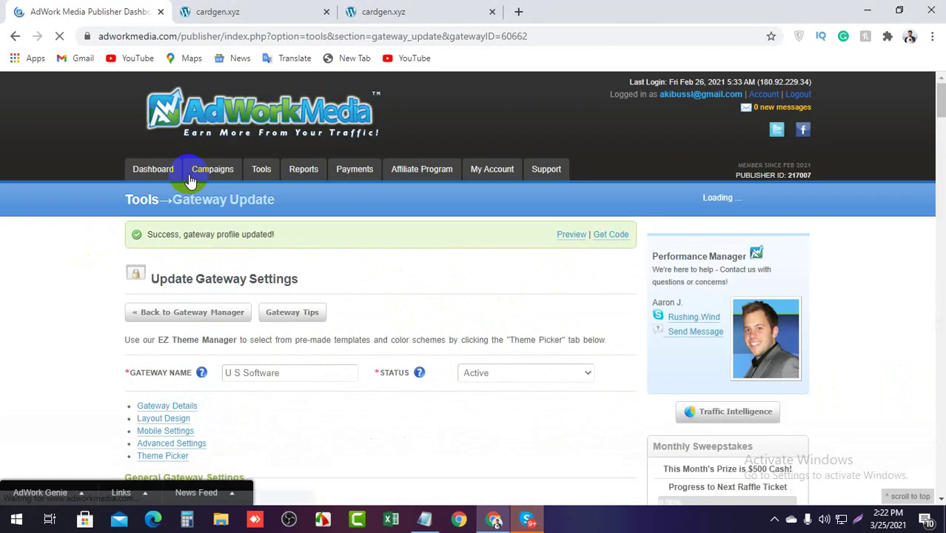
- Check the gateway's message text details, update the gateway again and return to the Content Locker list
{"action": "scroll", "coordinate": [386, 235], "scroll_direction": "down", "scroll_amount": 5}
{"action": "scroll", "coordinate": [388, 236], "scroll_direction": "down", "scroll_amount": 3}
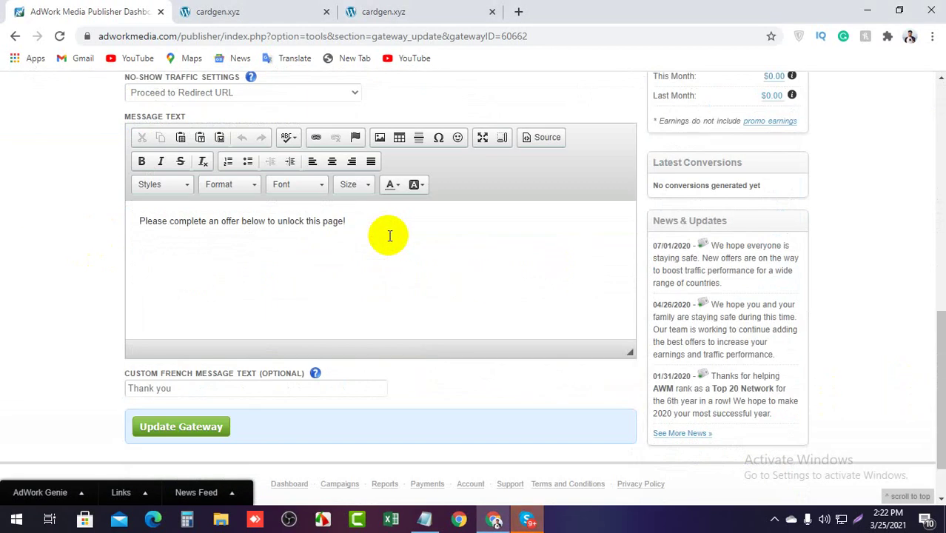
{"action": "scroll", "coordinate": [388, 236], "scroll_direction": "down", "scroll_amount": 1}
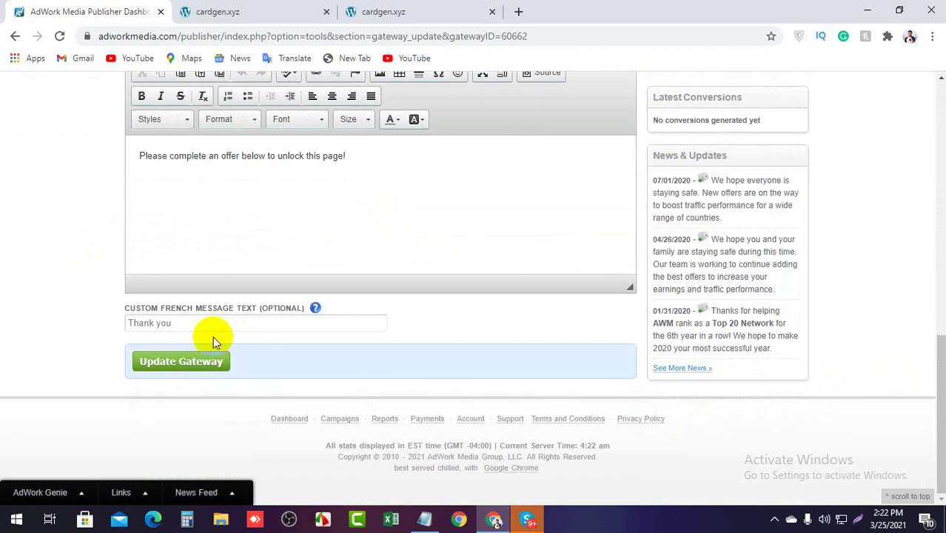
{"action": "scroll", "coordinate": [207, 370], "scroll_direction": "up", "scroll_amount": 1}
{"action": "left_click", "coordinate": [206, 376]}
{"action": "scroll", "coordinate": [208, 361], "scroll_direction": "up", "scroll_amount": 1}
{"action": "mouse_move", "coordinate": [271, 169]}
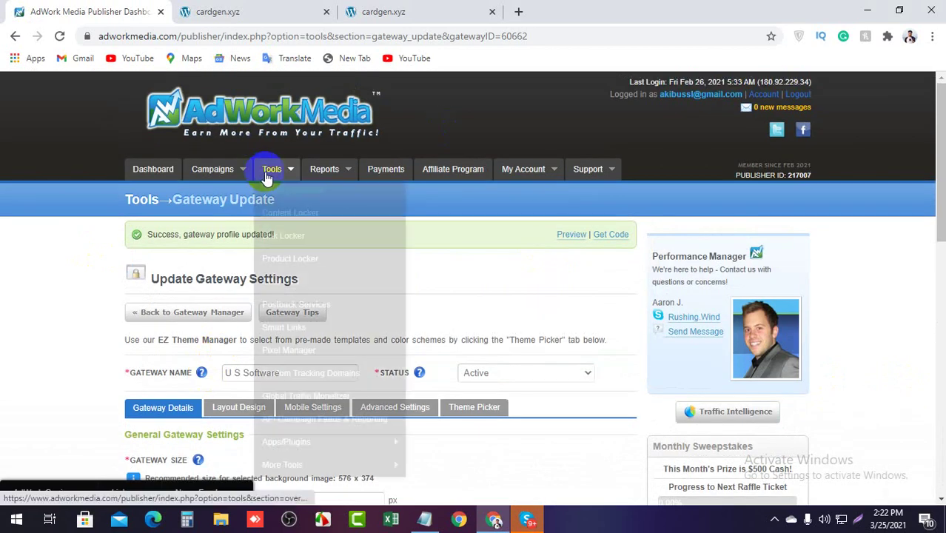
{"action": "left_click", "coordinate": [294, 215]}
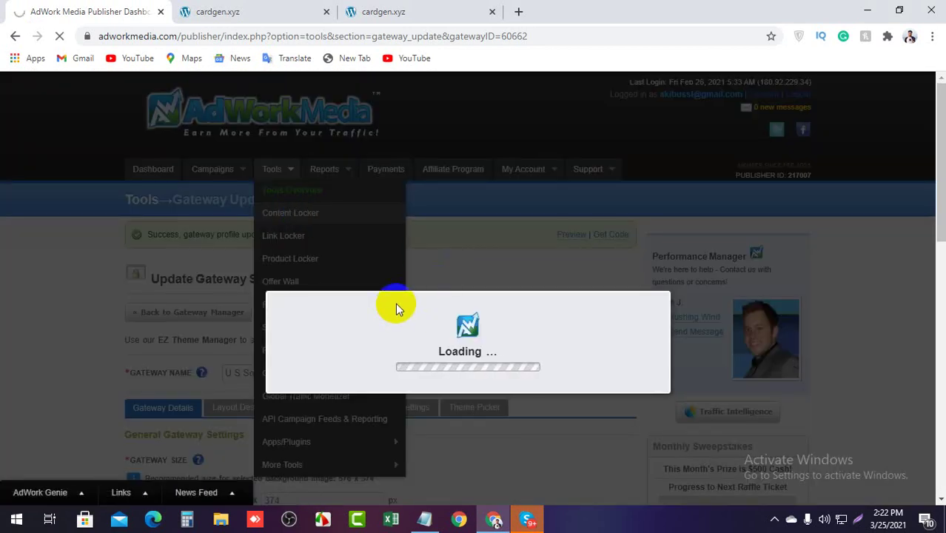
- Open the U S Software gateway's preview from its Get Code page and close the two cardgen.xyz tabs
{"action": "scroll", "coordinate": [397, 305], "scroll_direction": "down", "scroll_amount": 2}
{"action": "scroll", "coordinate": [396, 309], "scroll_direction": "down", "scroll_amount": 3}
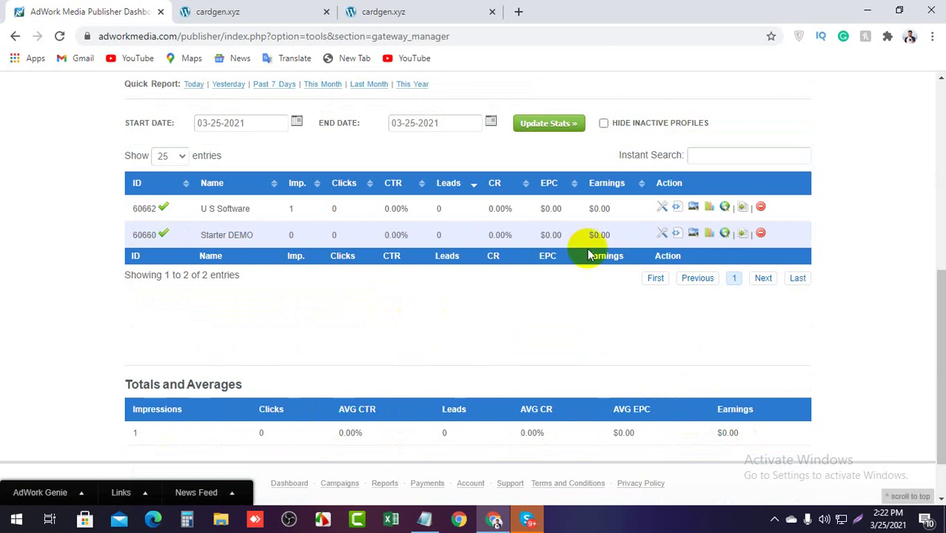
{"action": "left_click", "coordinate": [678, 208]}
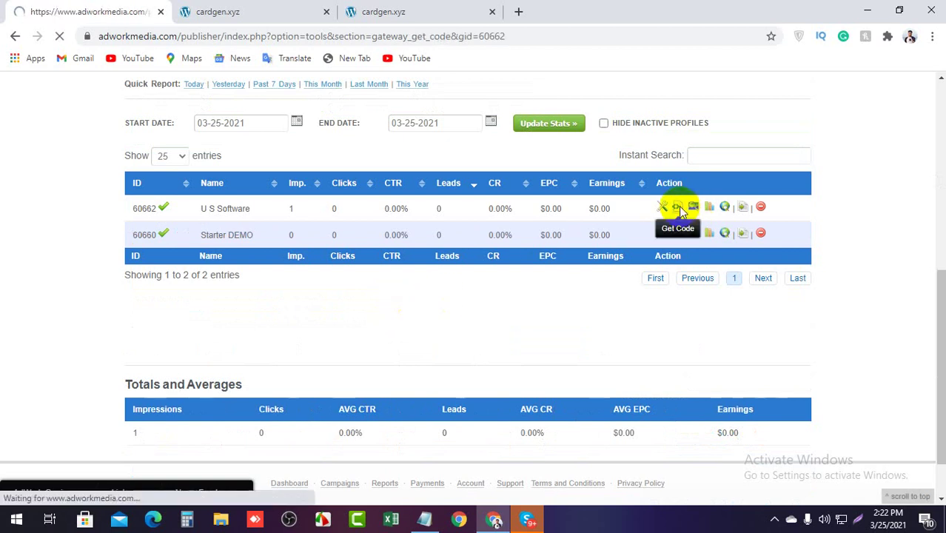
{"action": "left_click", "coordinate": [533, 271]}
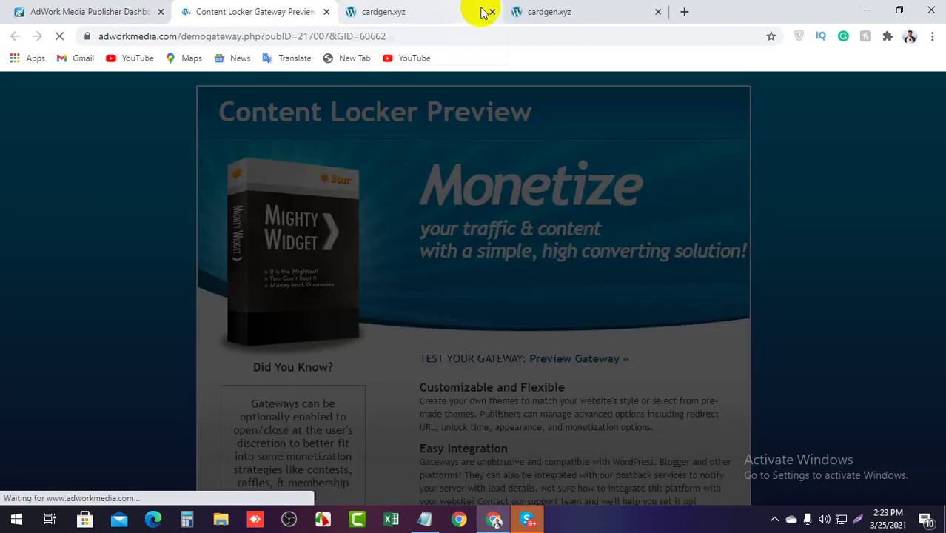
{"action": "left_click", "coordinate": [491, 11]}
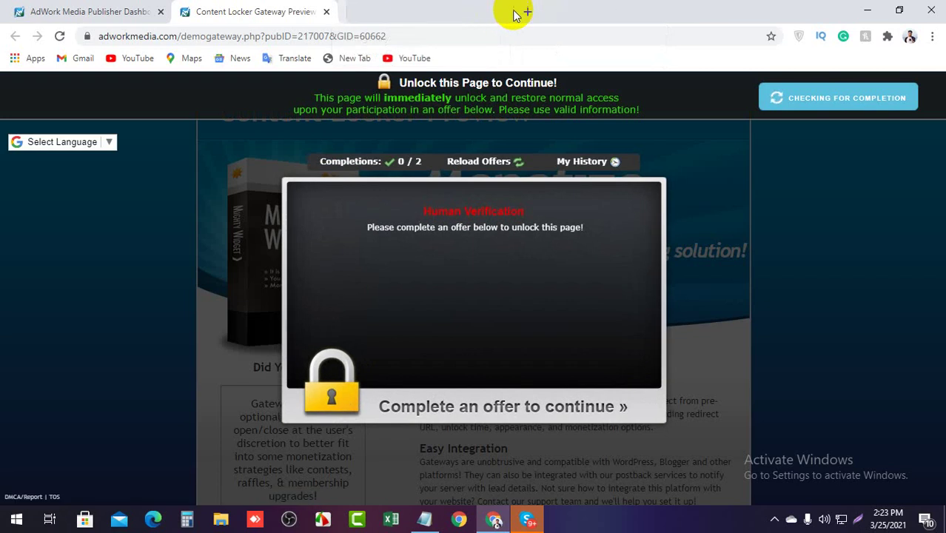
{"action": "left_click", "coordinate": [492, 12]}
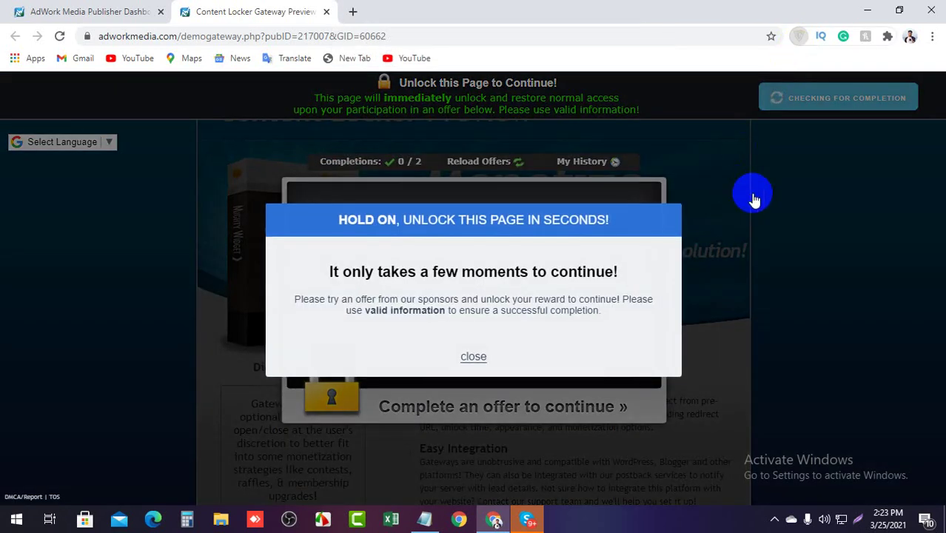
- Connect the ZenMate VPN to United States, then reload the gateway preview and dismiss its hold-on message
{"action": "left_click", "coordinate": [792, 36]}
{"action": "left_click", "coordinate": [680, 238]}
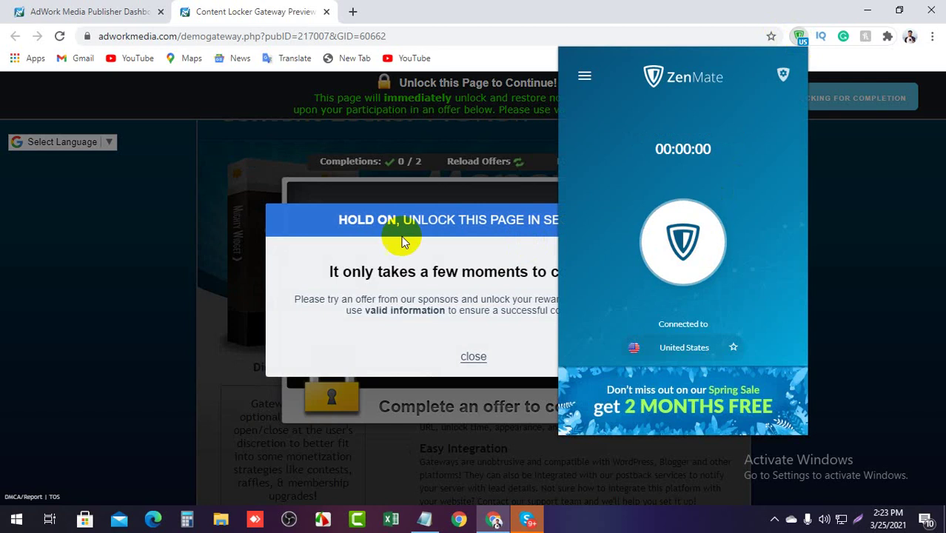
{"action": "left_click", "coordinate": [59, 36]}
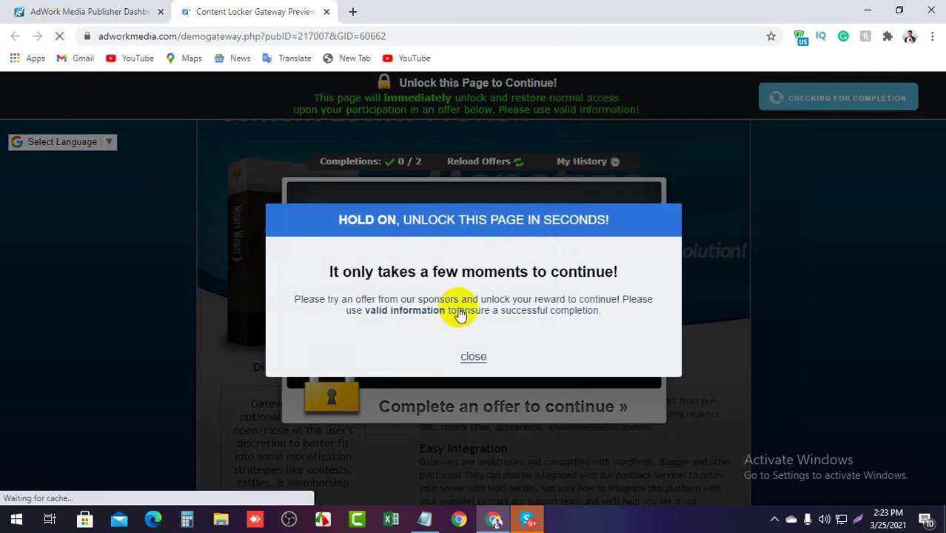
{"action": "left_click", "coordinate": [473, 357]}
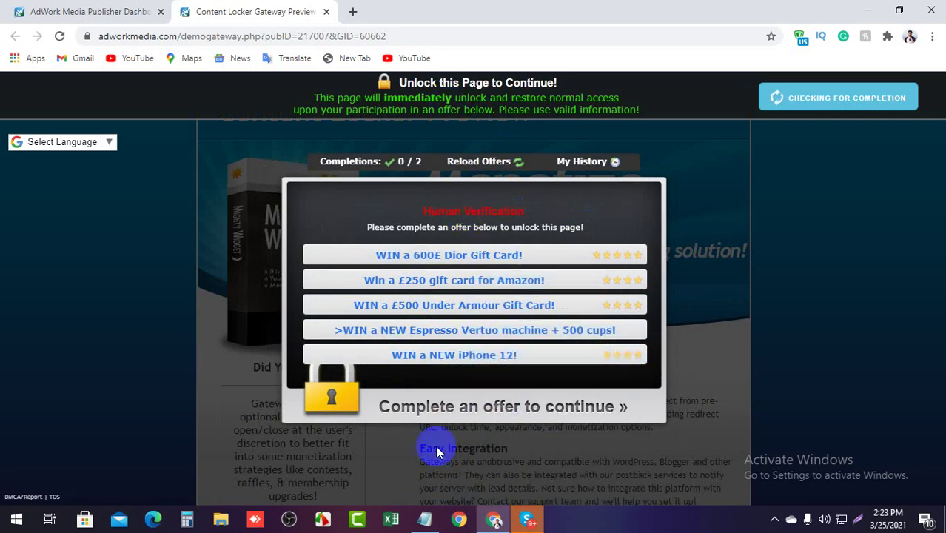
- Copy the gateway preview's full URL and load it in a new browser tab to check the offer list
{"action": "left_click", "coordinate": [448, 36]}
{"action": "double_click", "coordinate": [451, 36]}
{"action": "triple_click", "coordinate": [450, 35]}
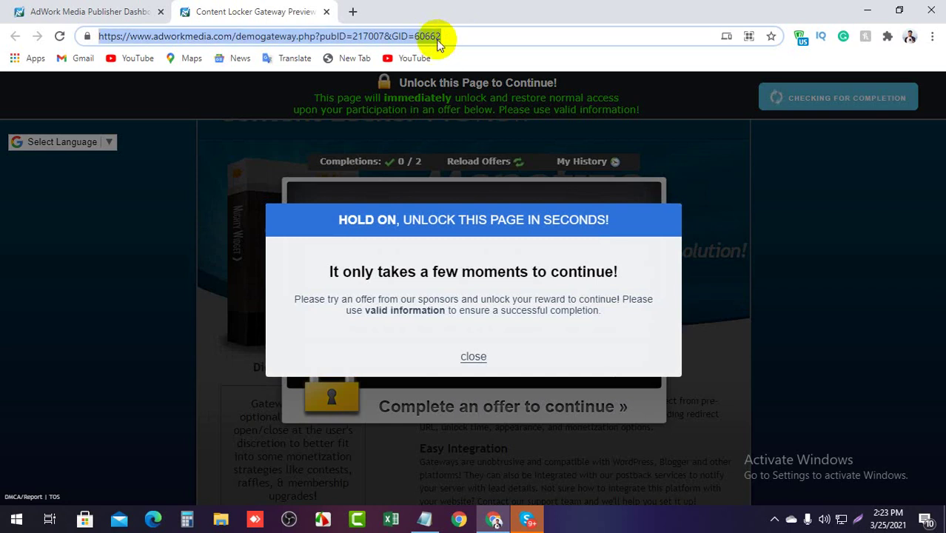
{"action": "right_click", "coordinate": [422, 35]}
{"action": "left_click", "coordinate": [455, 133]}
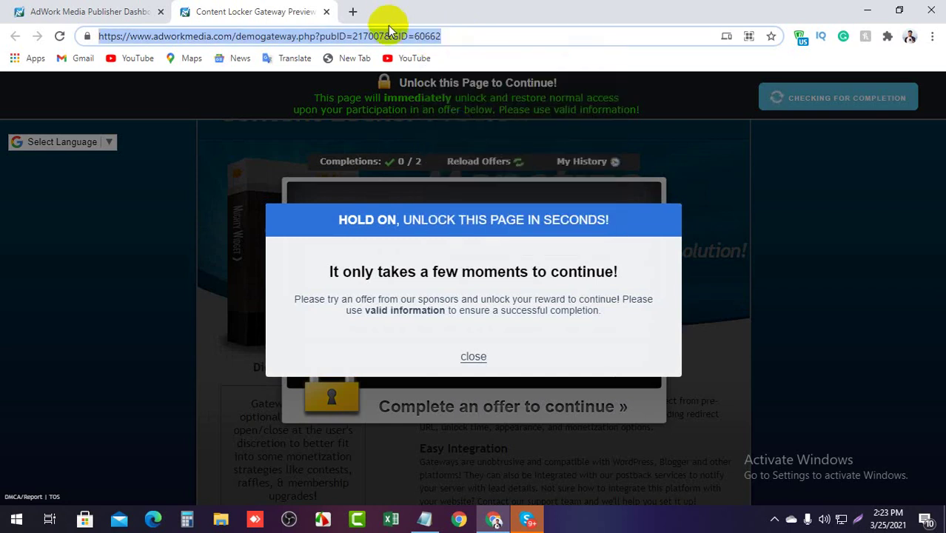
{"action": "left_click", "coordinate": [352, 12]}
{"action": "right_click", "coordinate": [473, 36]}
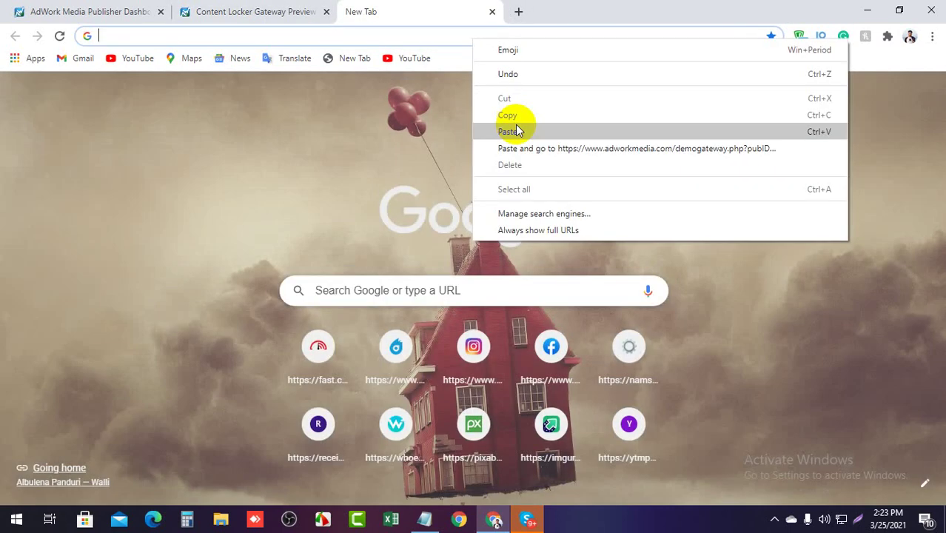
{"action": "left_click", "coordinate": [514, 129]}
{"action": "key", "text": "Return"}
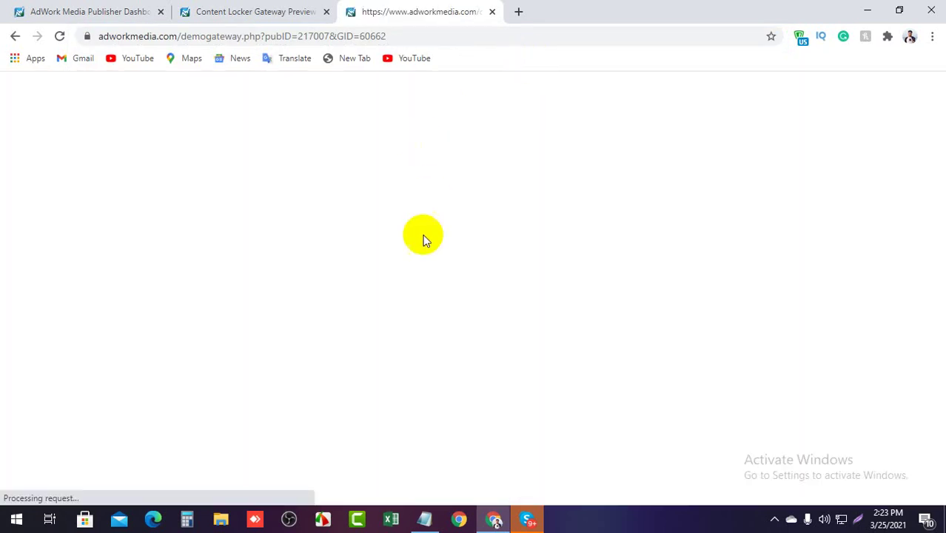
{"action": "left_click", "coordinate": [447, 214]}
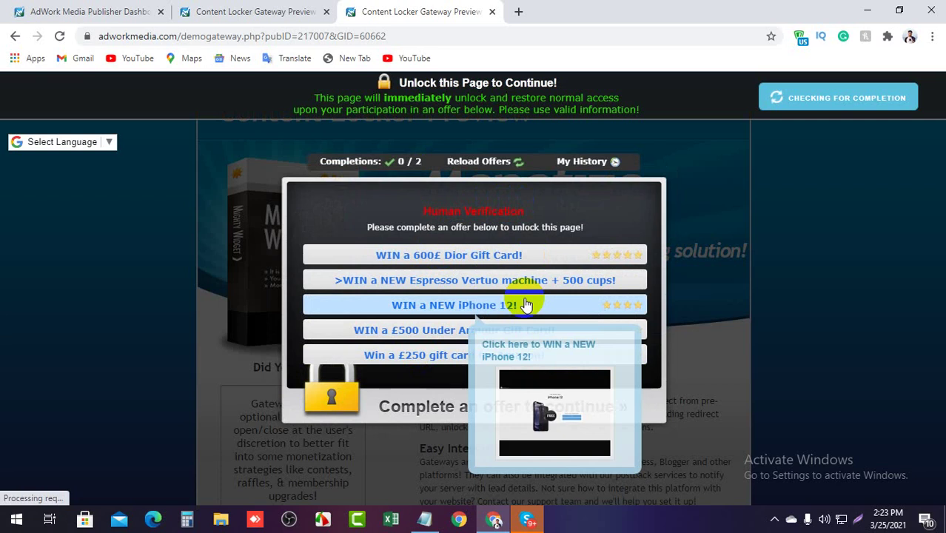
{"action": "left_click", "coordinate": [741, 420]}
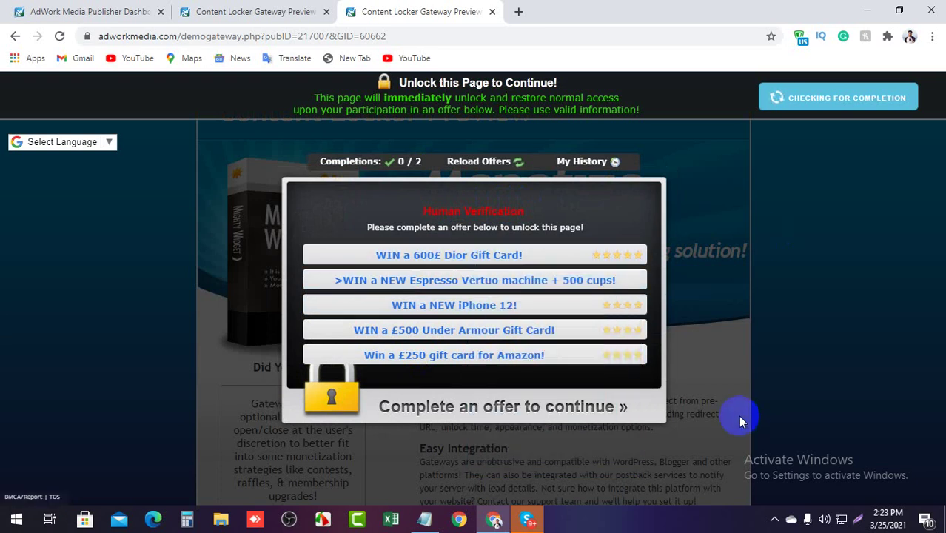